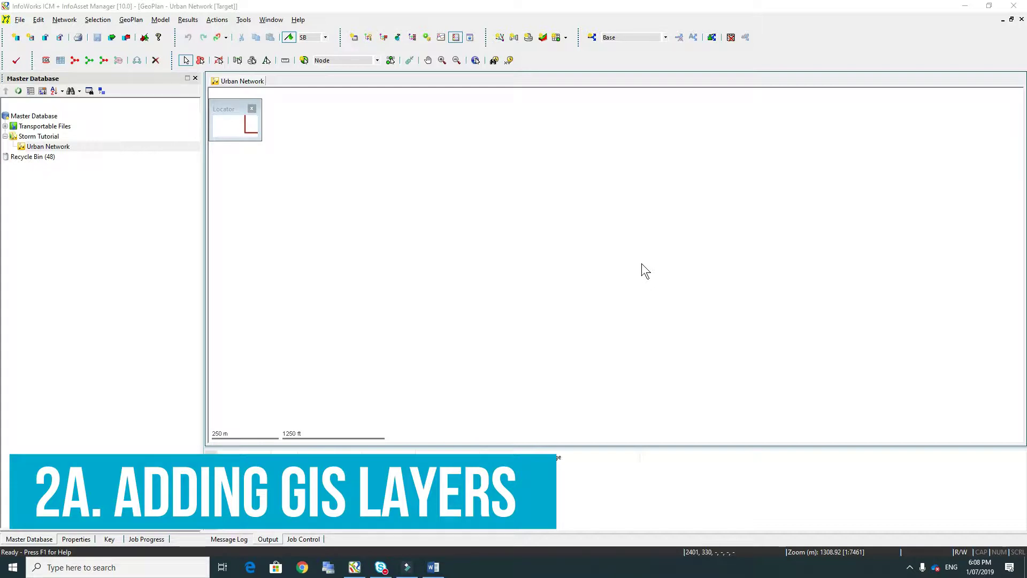
# Add RoadCrown.shp and SurfaceMaterials.shp from Raw Data as GIS layers, checking SurfaceMaterials' MGA Zone 55 projection.
pyautogui.rightClick(585, 252)
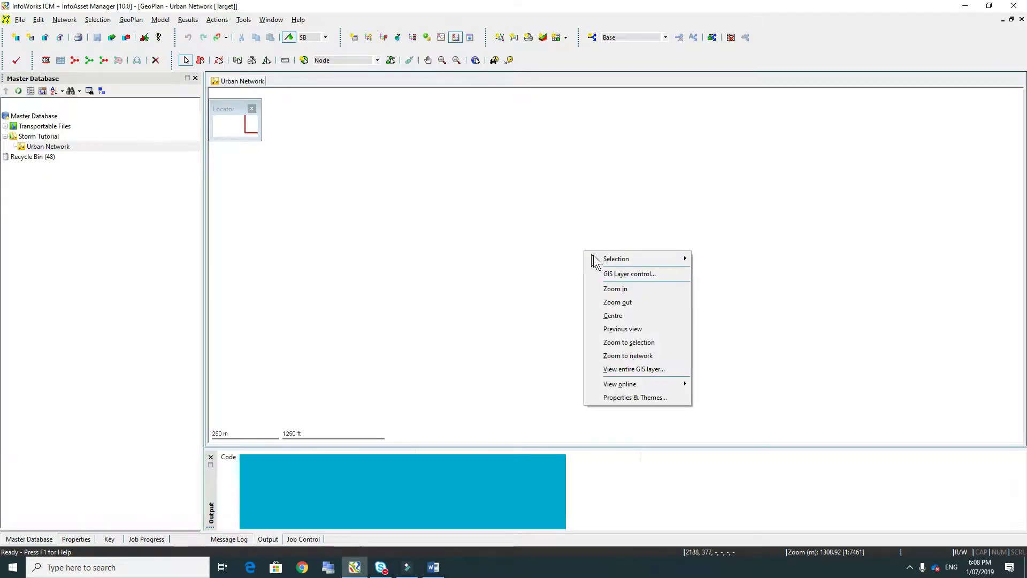
pyautogui.click(618, 275)
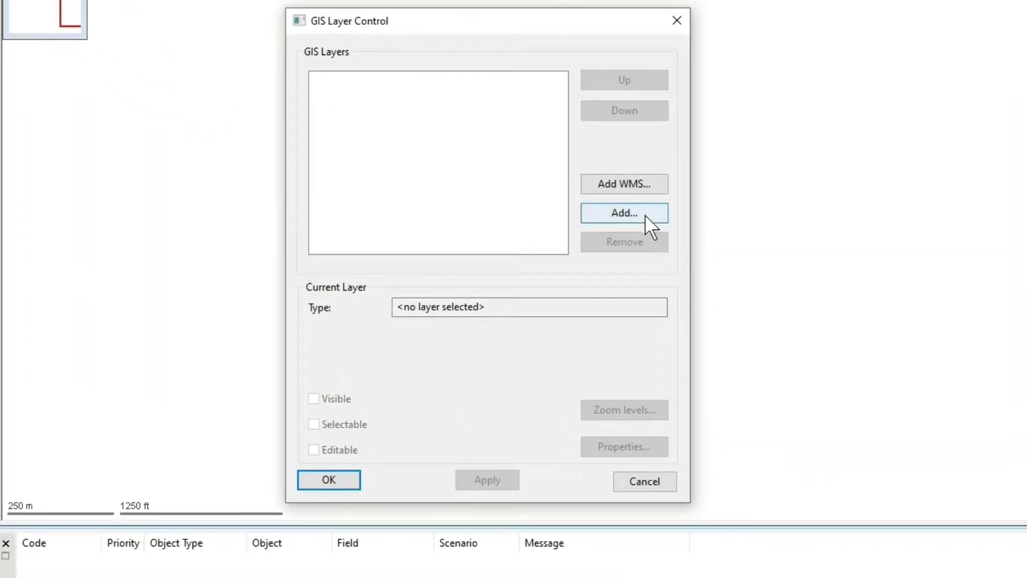
pyautogui.click(645, 214)
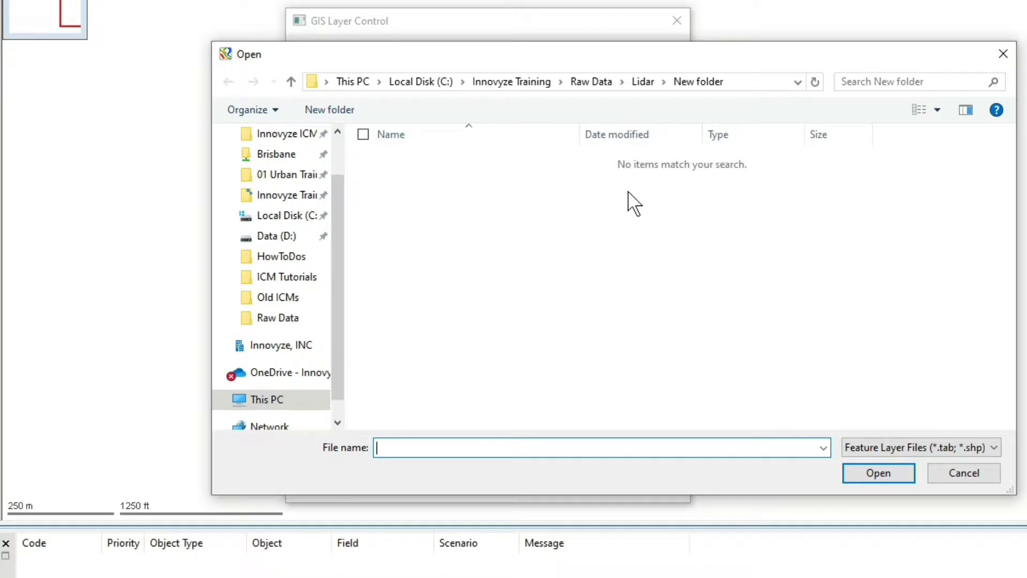
pyautogui.click(593, 83)
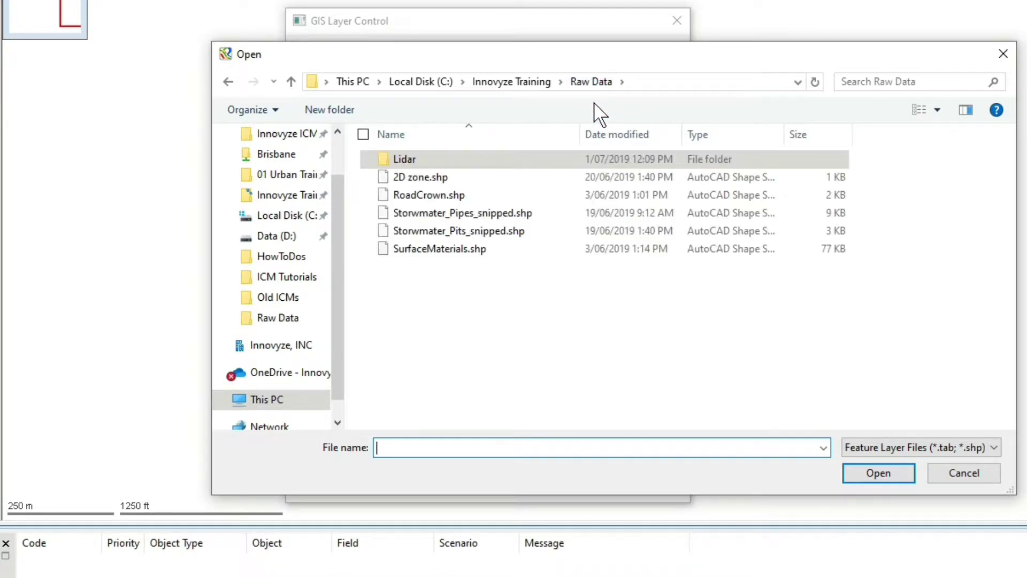
pyautogui.click(481, 196)
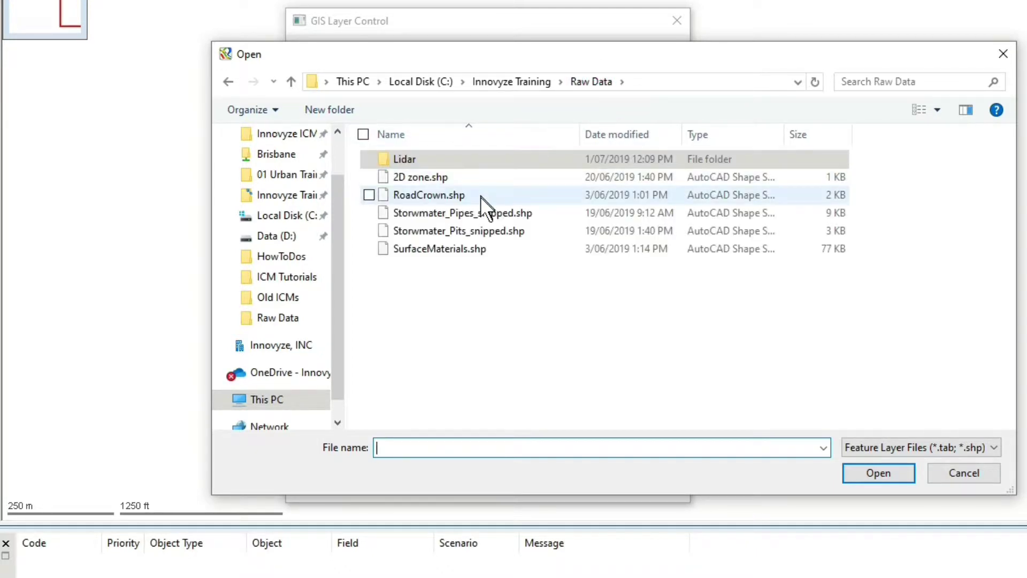
pyautogui.keyDown('ctrl'); pyautogui.click(482, 250); pyautogui.keyUp('ctrl')
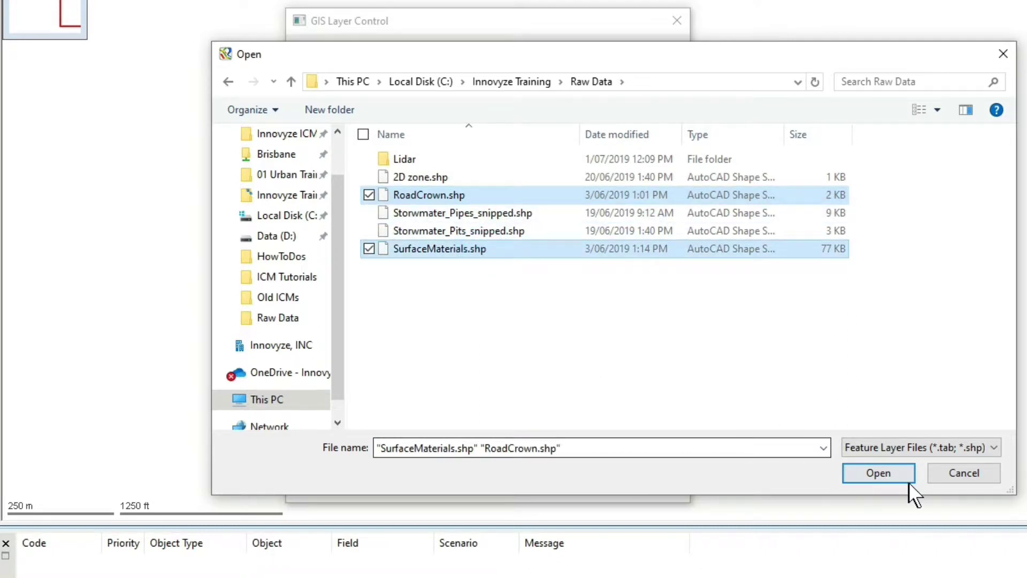
pyautogui.click(886, 476)
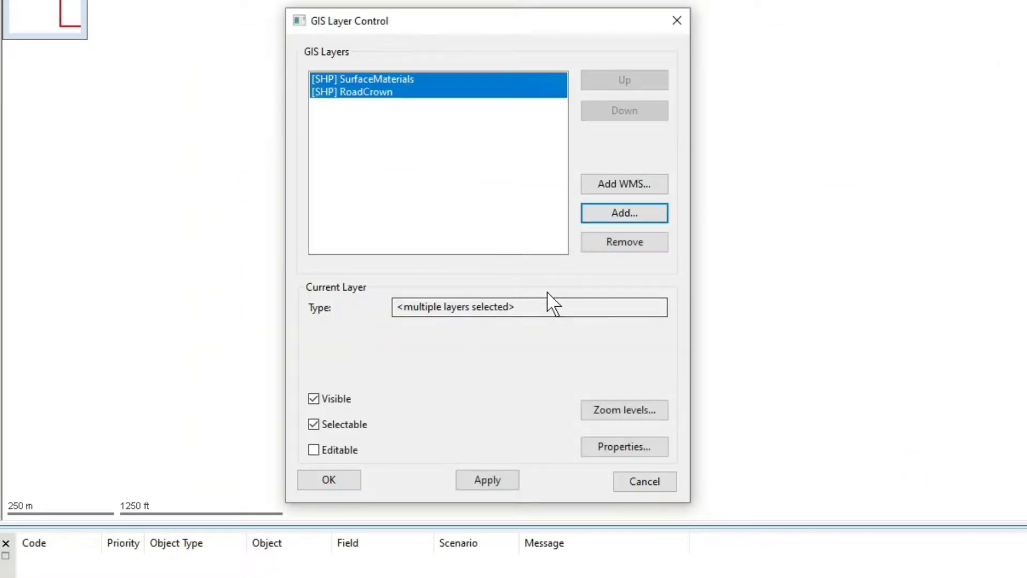
pyautogui.click(408, 80)
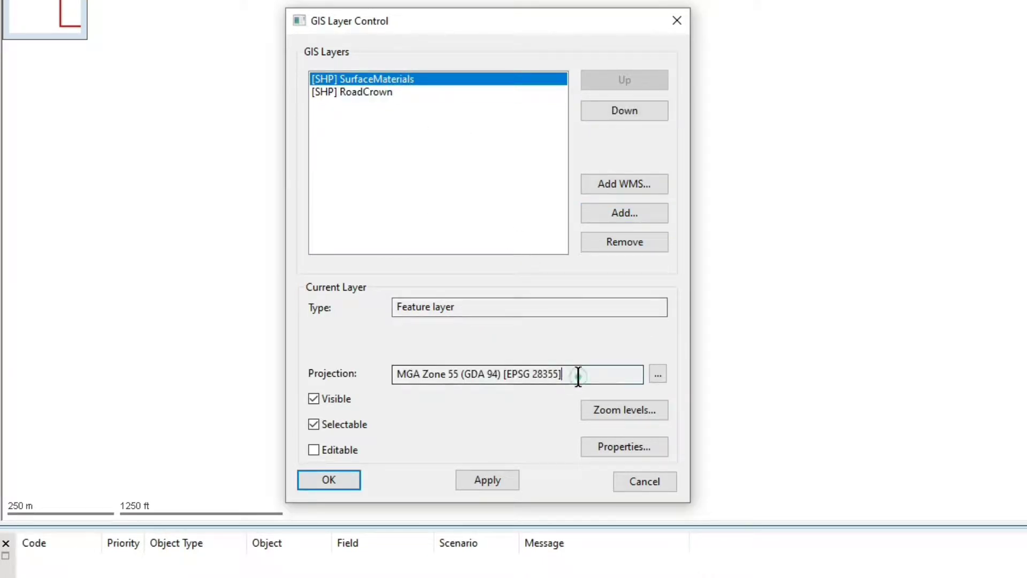
pyautogui.moveTo(575, 374); pyautogui.dragTo(394, 375)
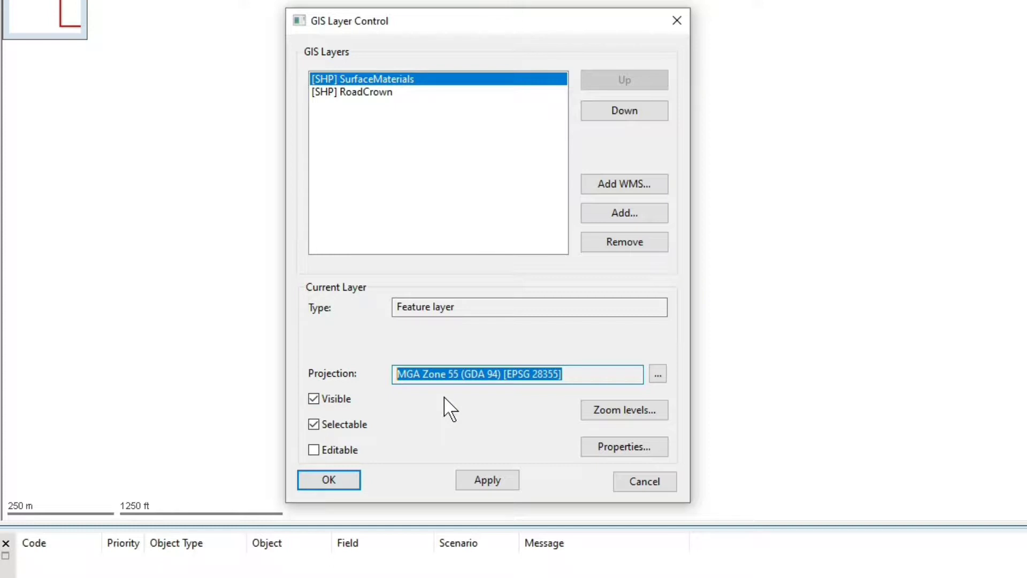
# Set the SurfaceMaterials area style to fill pattern None with a magenta border.
pyautogui.click(621, 447)
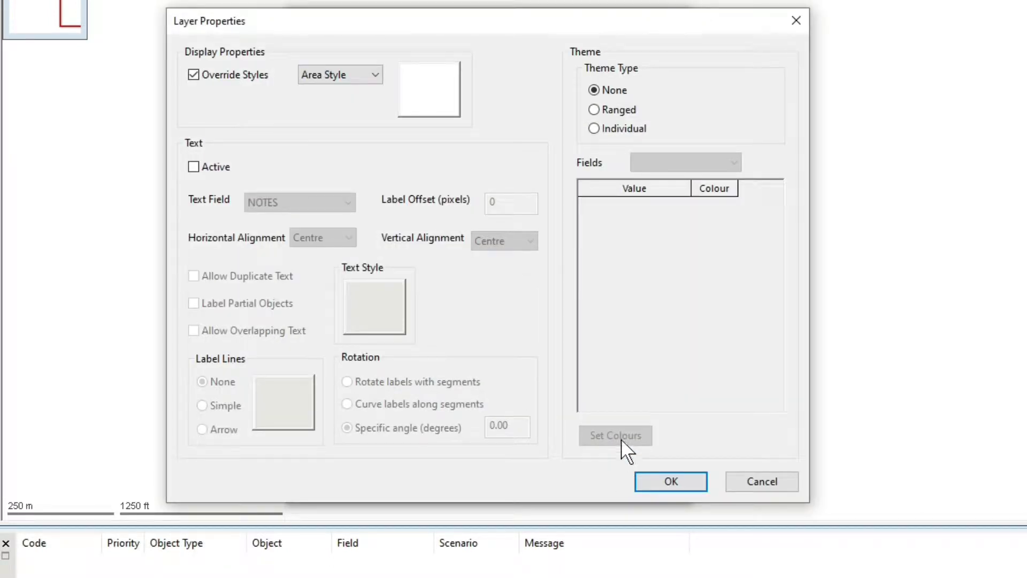
pyautogui.click(443, 106)
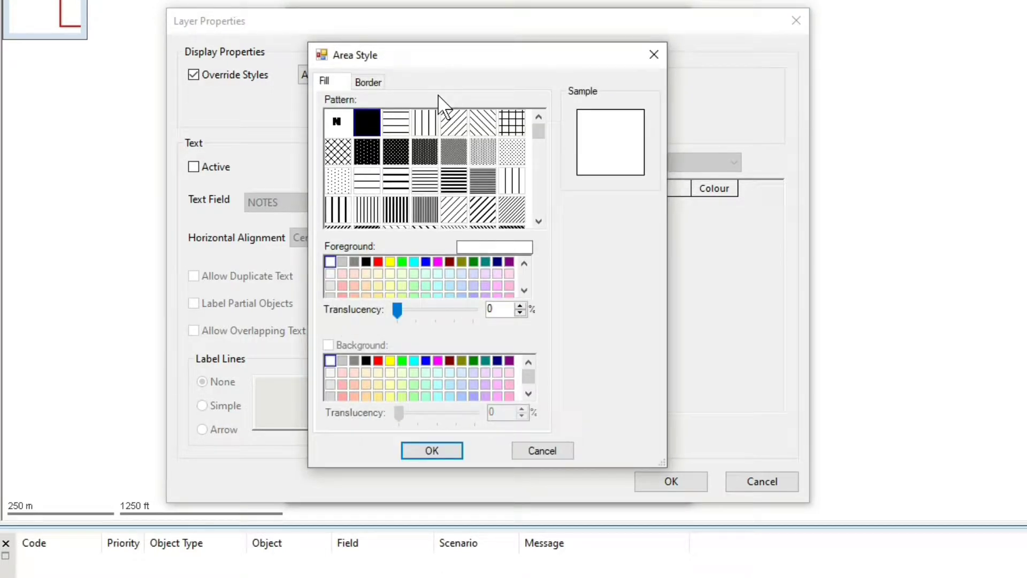
pyautogui.click(341, 123)
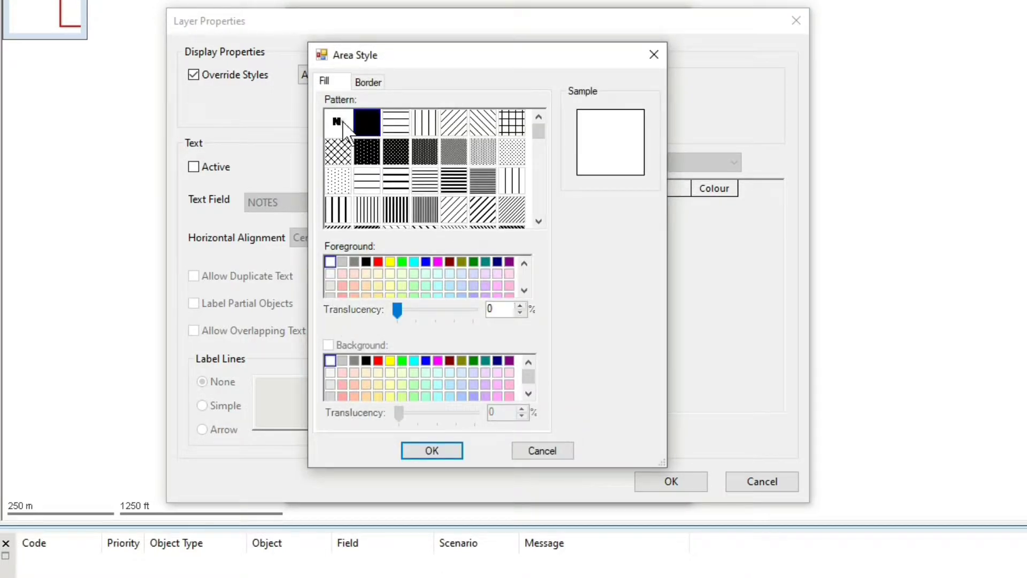
pyautogui.click(369, 84)
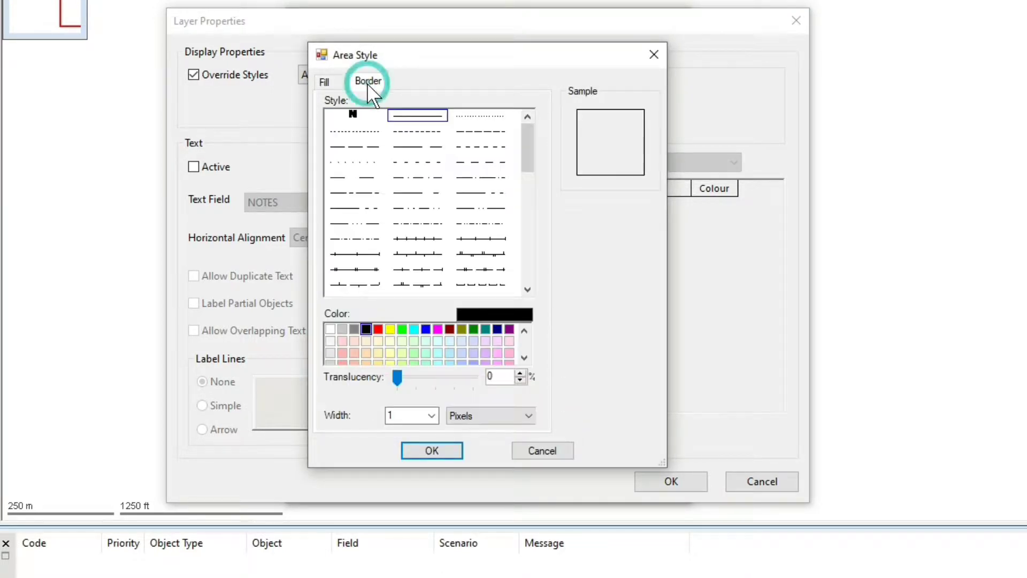
pyautogui.click(438, 328)
pyautogui.click(449, 449)
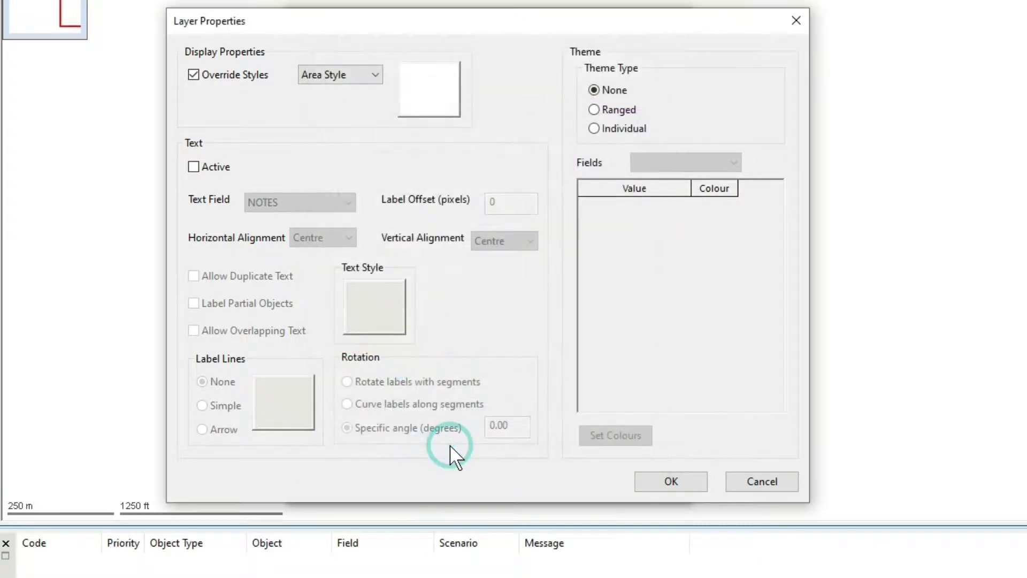
pyautogui.click(673, 482)
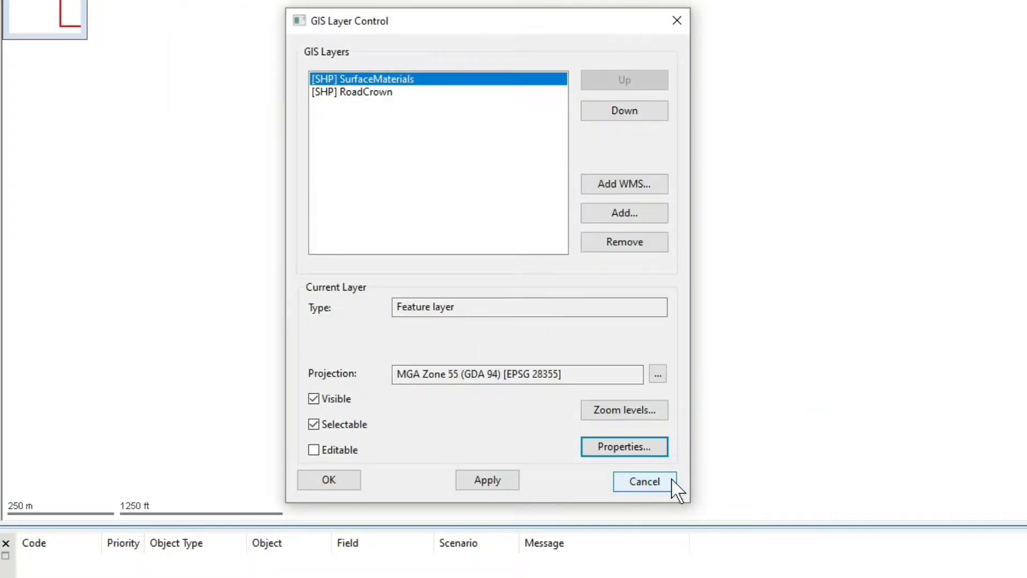
# Add aerial.jpg as a Raster Image GIS layer.
pyautogui.click(637, 213)
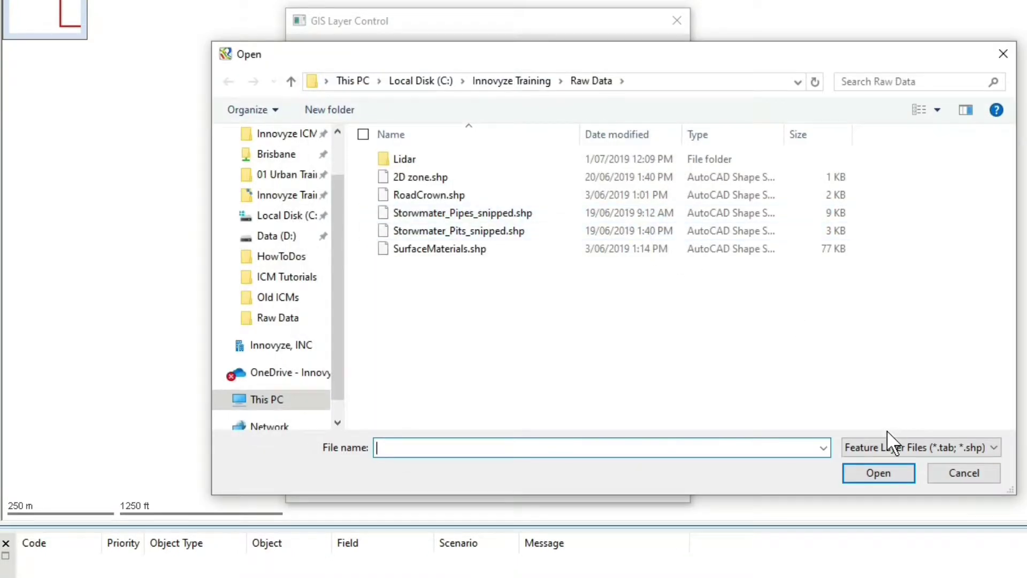
pyautogui.click(897, 448)
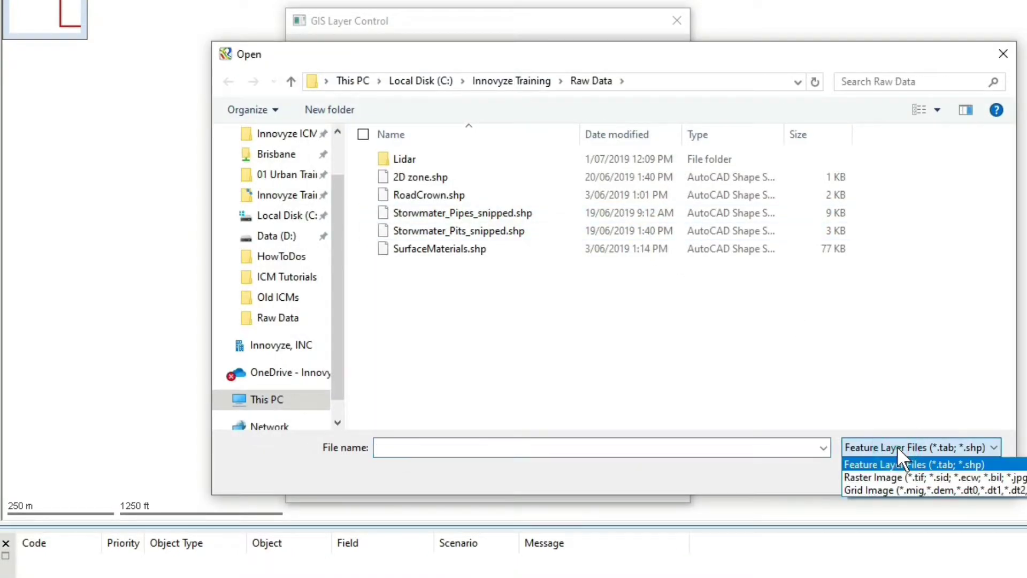
pyautogui.click(896, 478)
pyautogui.click(413, 179)
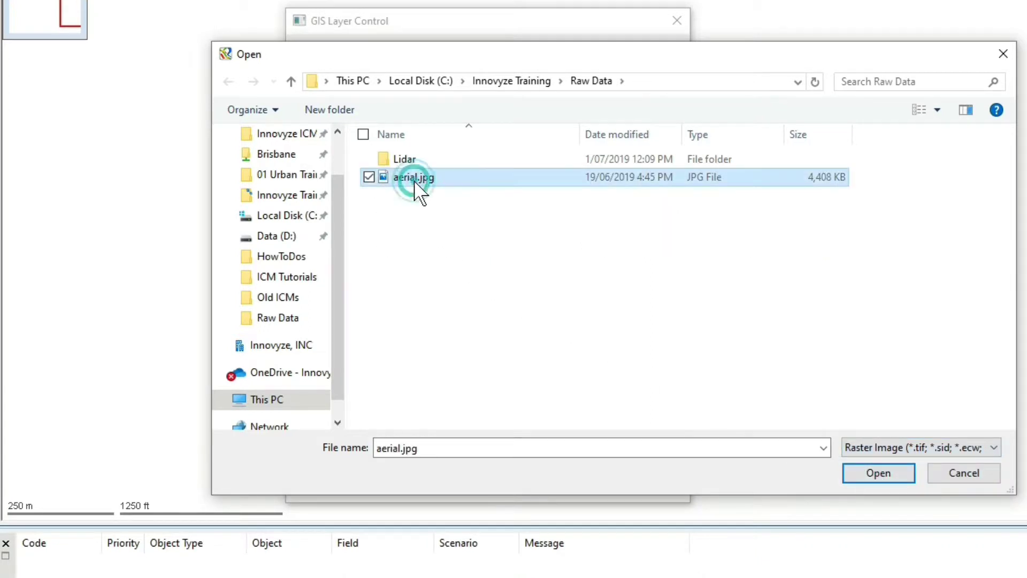
pyautogui.click(864, 475)
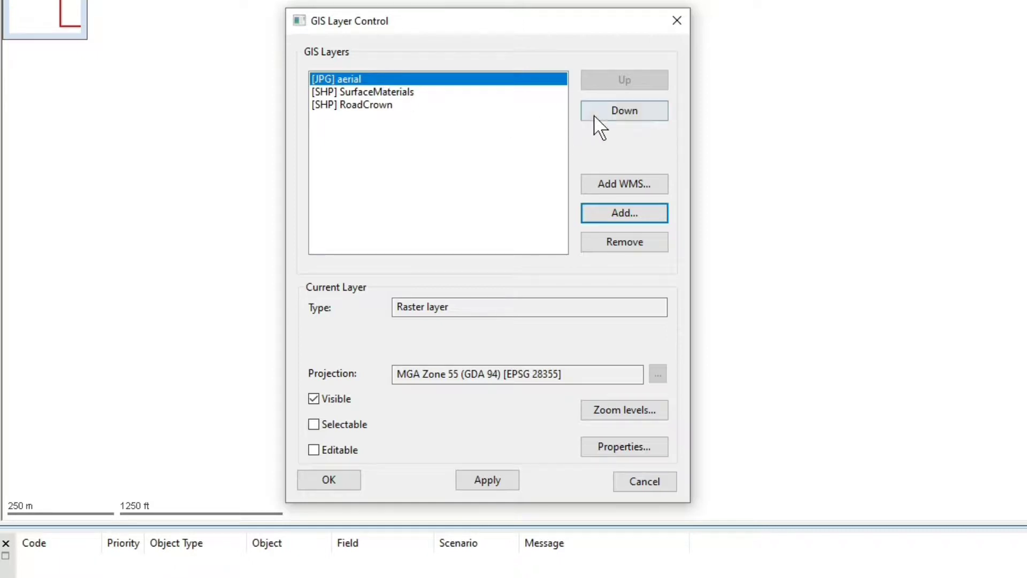
# Move the aerial layer to the bottom of the layer list and apply the changes.
pyautogui.click(617, 112)
pyautogui.click(618, 112)
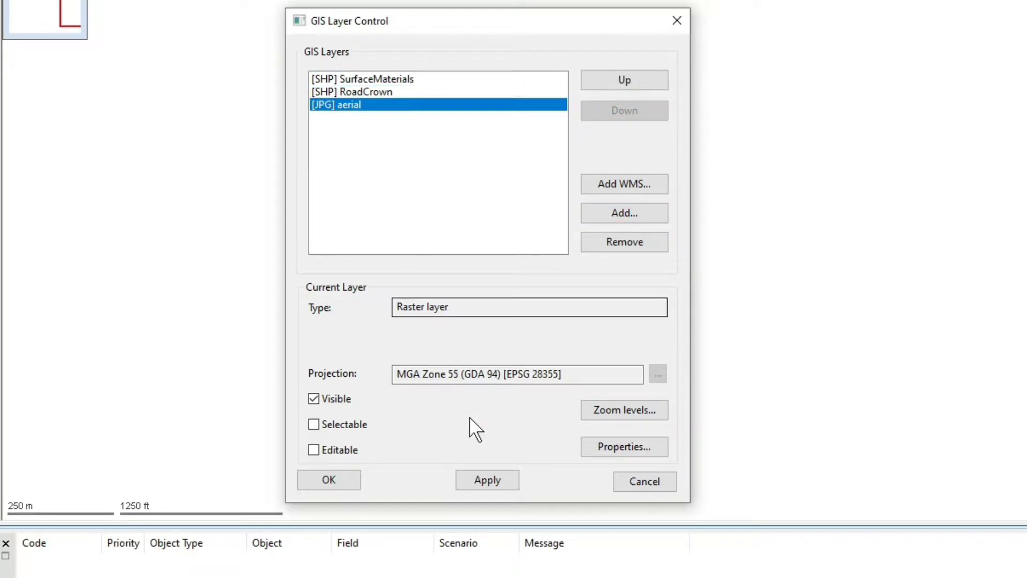
pyautogui.click(487, 479)
pyautogui.click(331, 479)
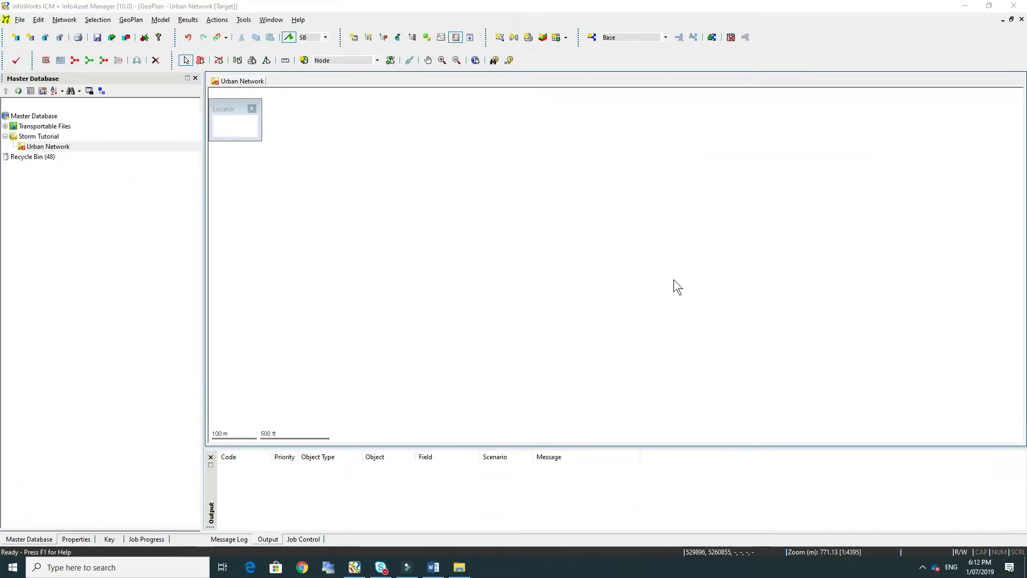
# Zoom the GeoPlan to the entire [JPG] aerial layer.
pyautogui.rightClick(593, 260)
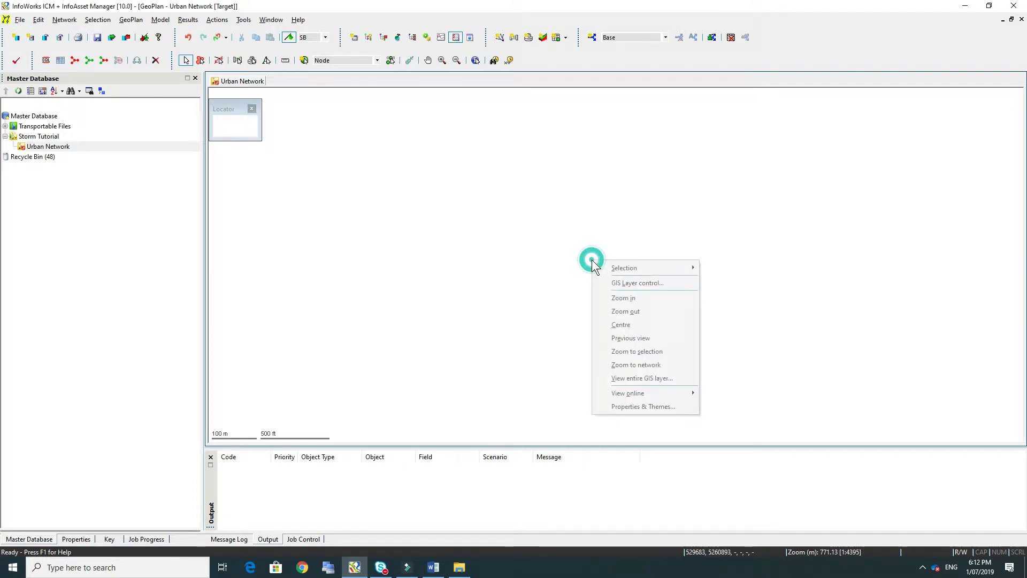
pyautogui.click(636, 377)
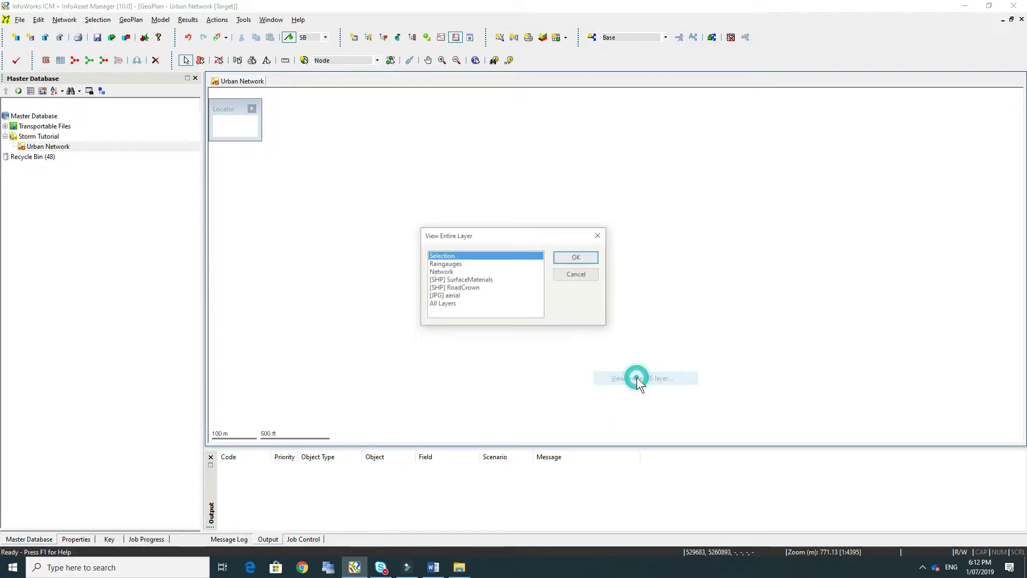
pyautogui.click(458, 297)
pyautogui.click(571, 259)
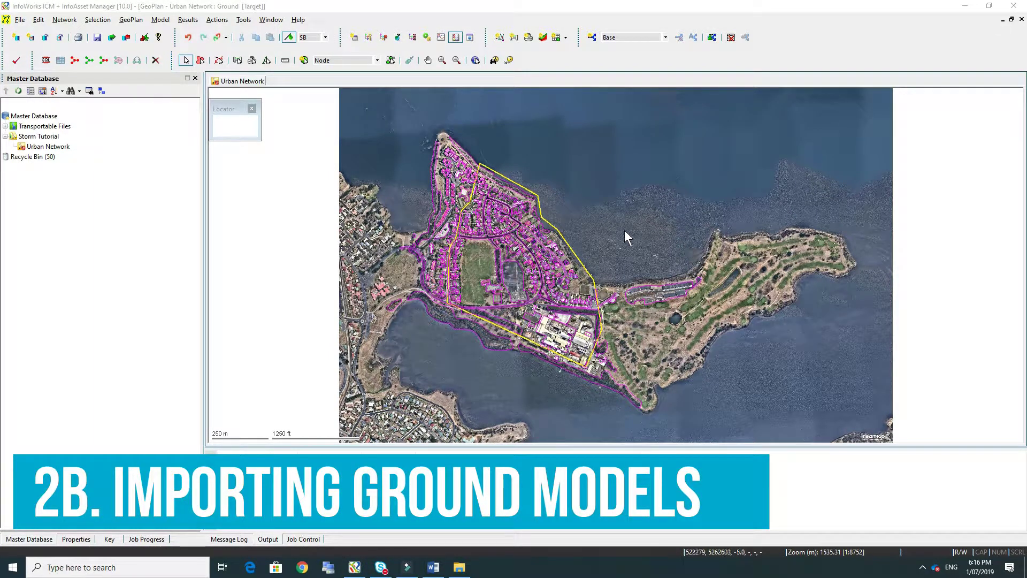
# Start a ground model grid import into Storm Tutorial from all four Lidar .asc tiles.
pyautogui.rightClick(50, 135)
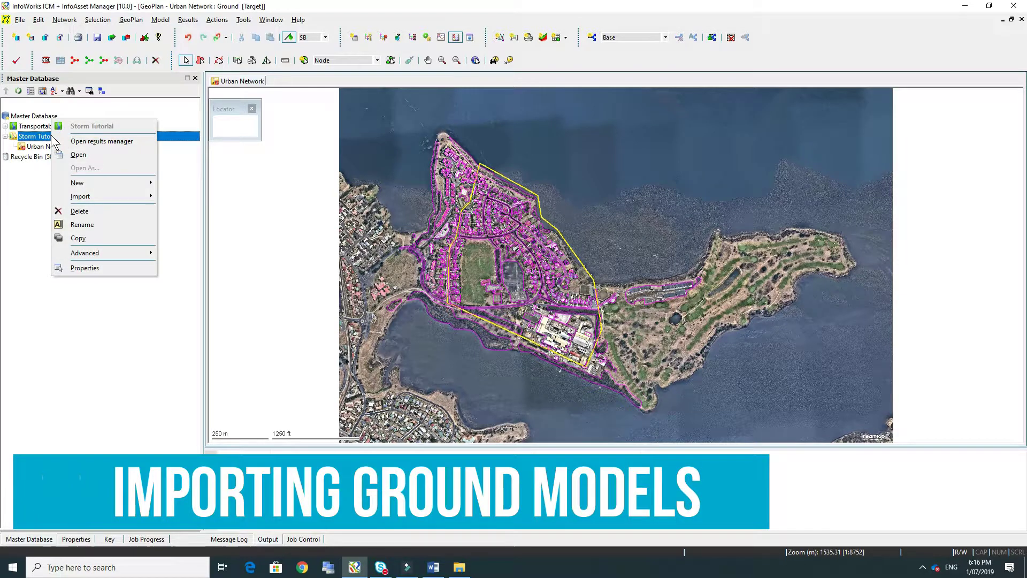
pyautogui.moveTo(96, 195)
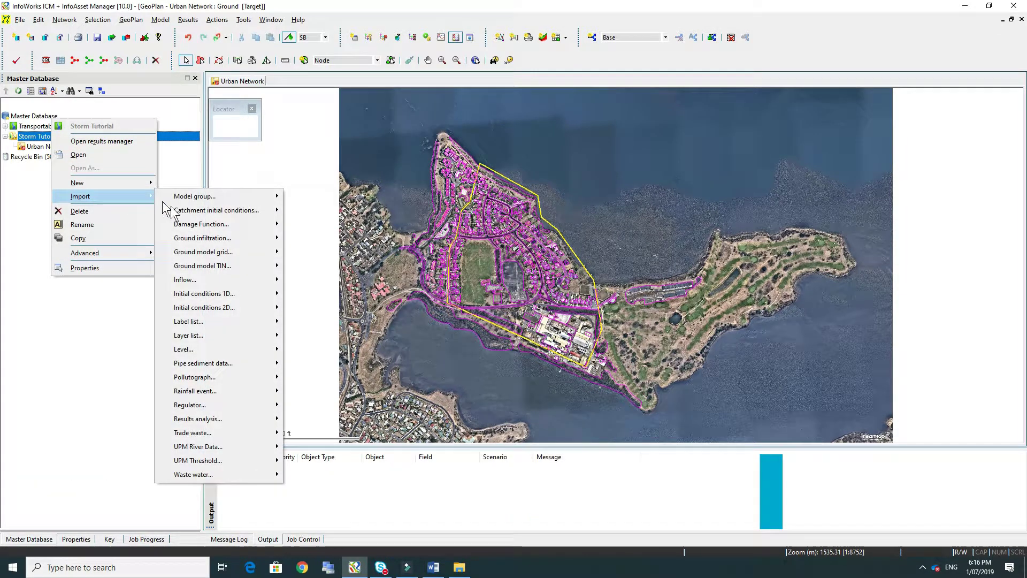
pyautogui.moveTo(202, 253)
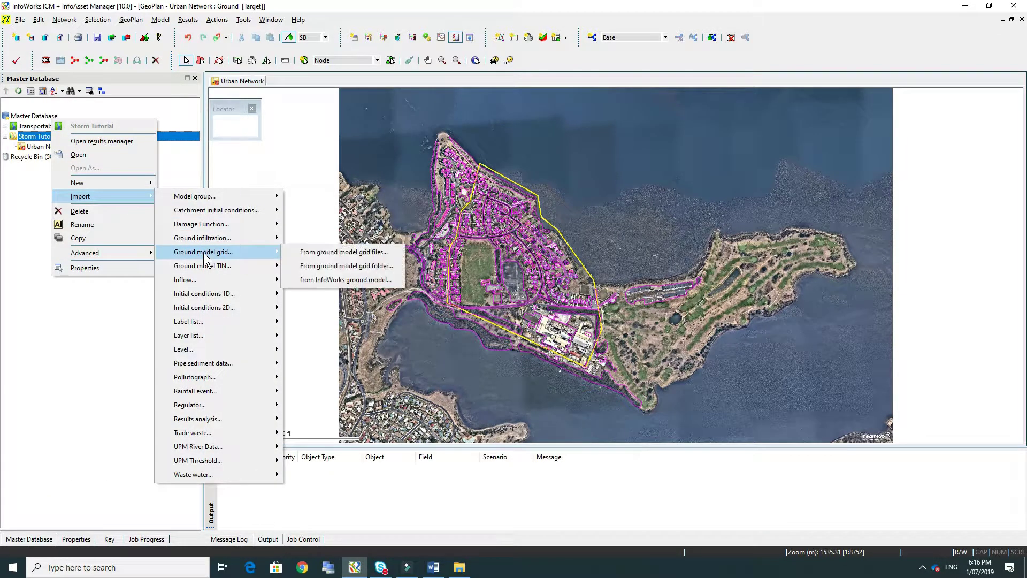
pyautogui.click(320, 251)
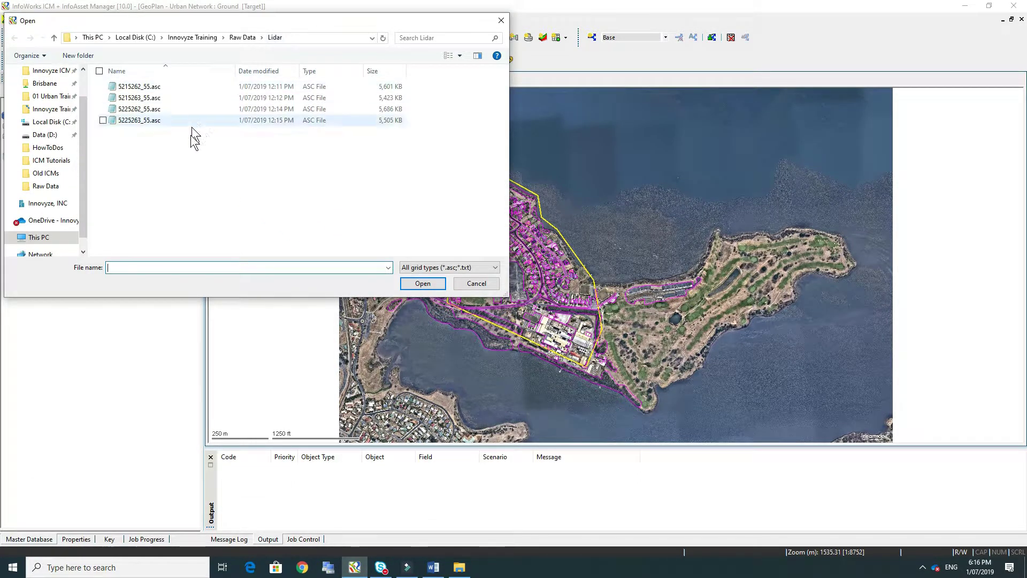
pyautogui.moveTo(203, 155); pyautogui.dragTo(123, 85)
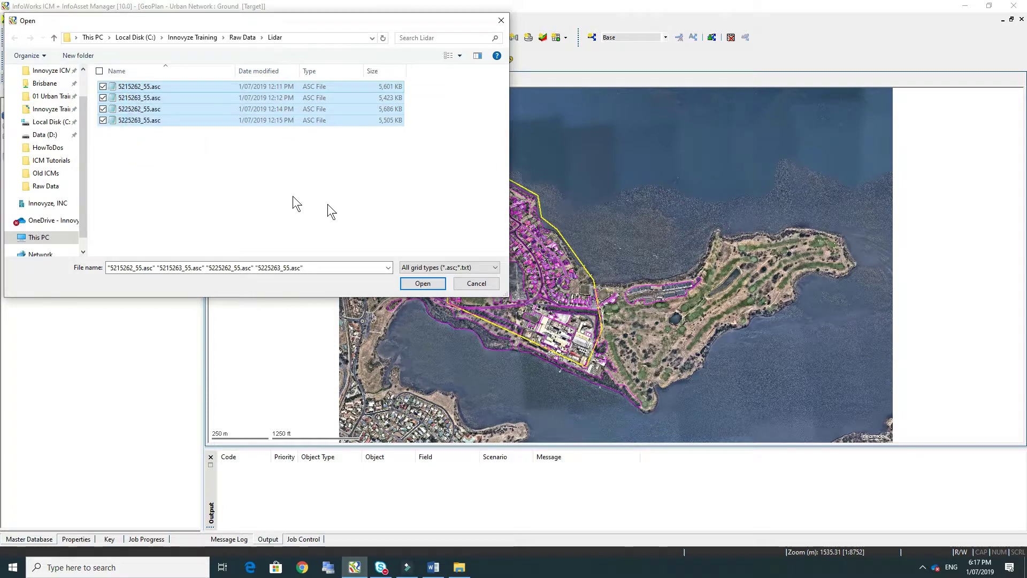
pyautogui.click(416, 283)
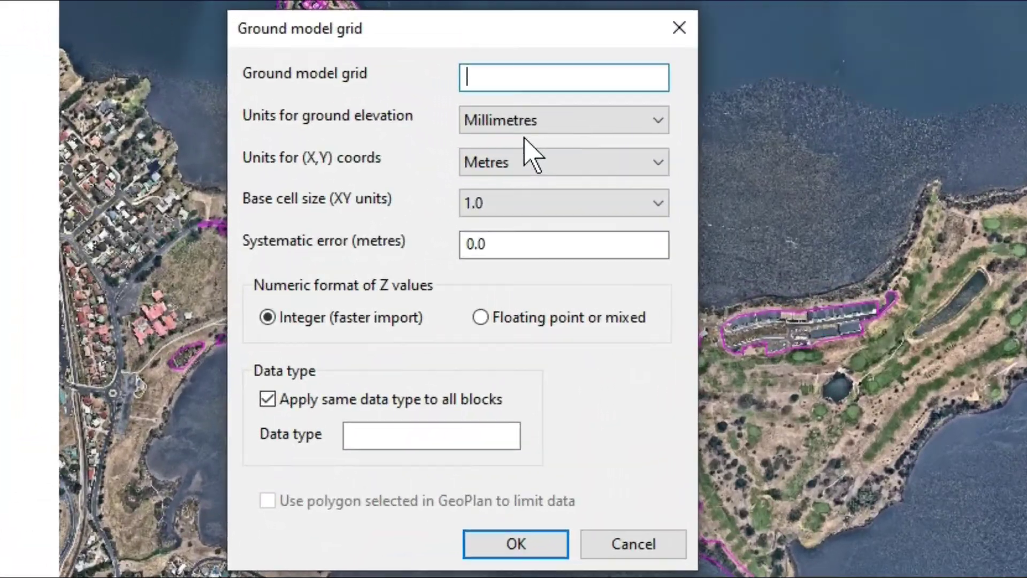
# Import the grid named Ground with elevation units in Metres and floating-point Z values.
pyautogui.write('Ground')
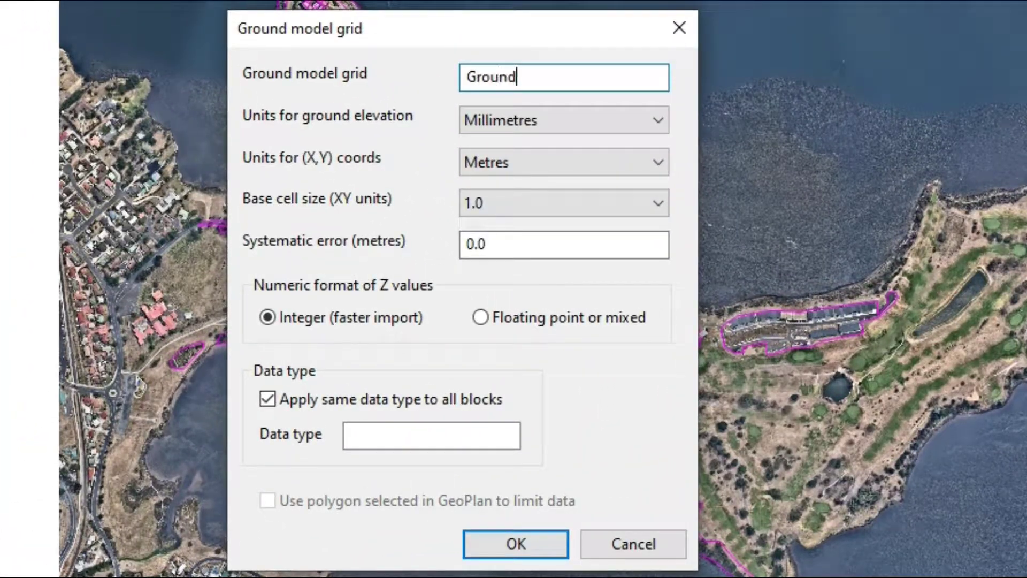
pyautogui.click(498, 122)
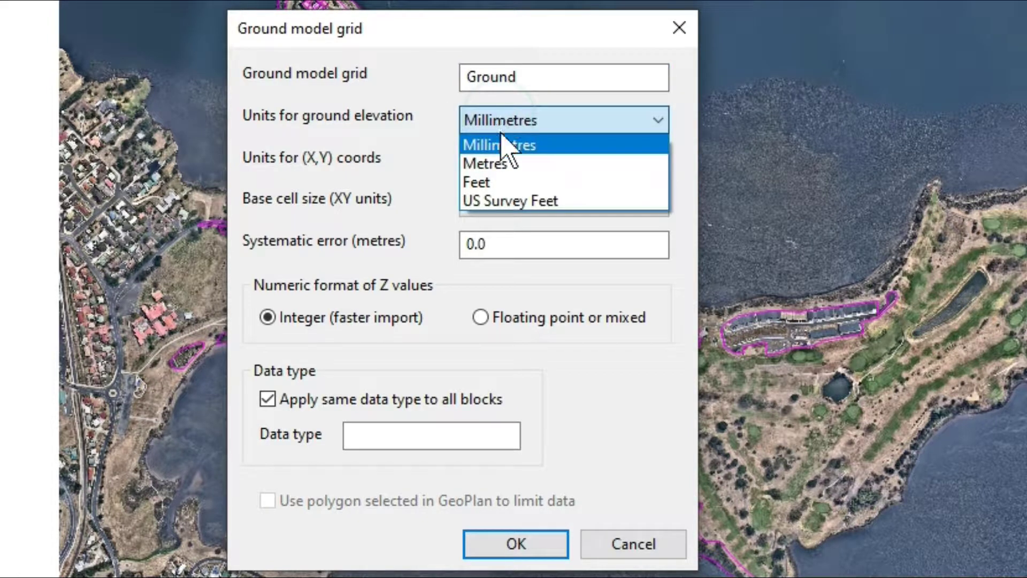
pyautogui.click(504, 163)
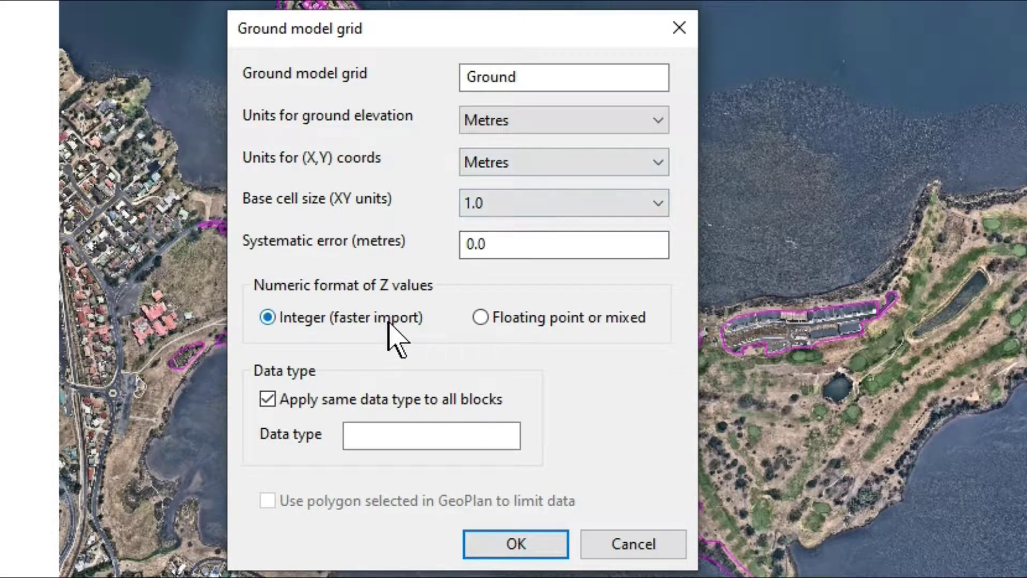
pyautogui.click(520, 320)
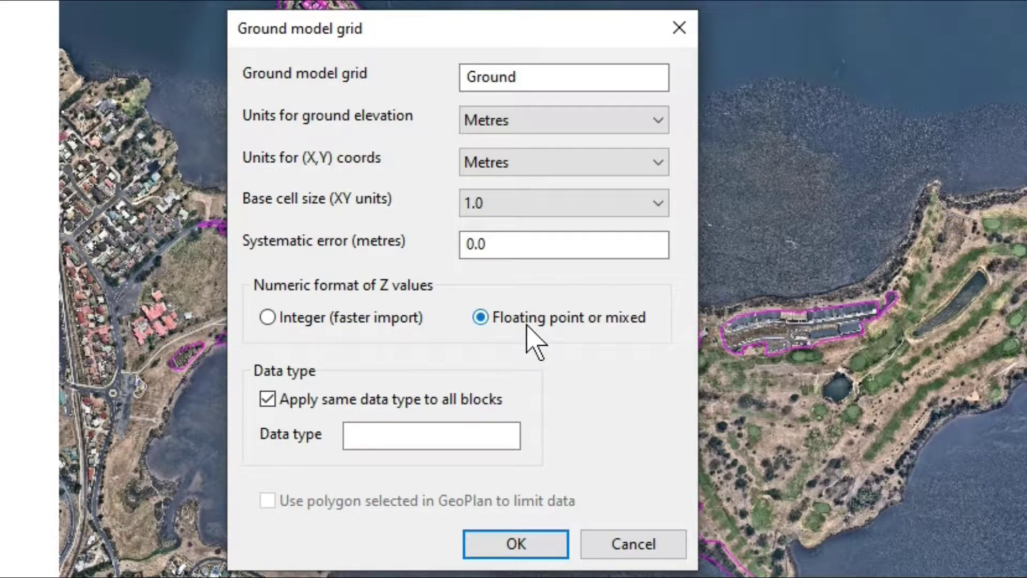
pyautogui.click(544, 551)
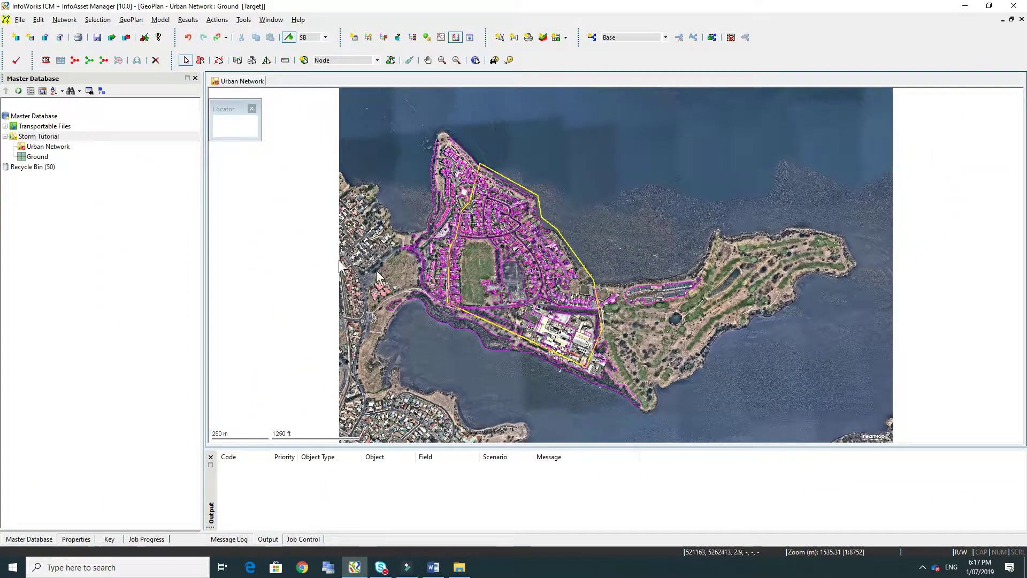
# Select the Ground model grid under Storm Tutorial in the Master Database tree.
pyautogui.click(36, 156)
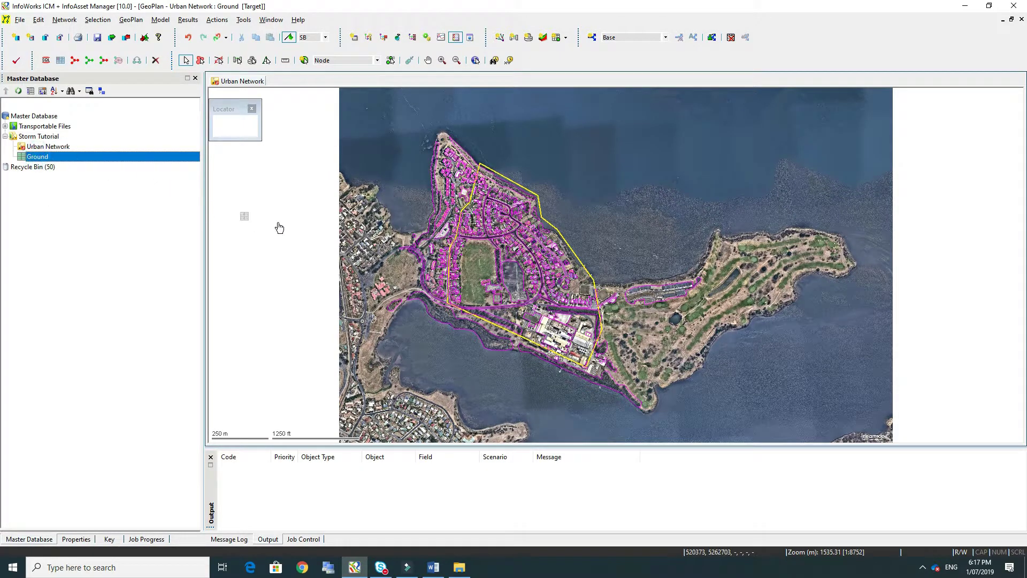
# Tick Display for the Ground Model layer in the GeoPlan Properties & themes.
pyautogui.rightClick(478, 256)
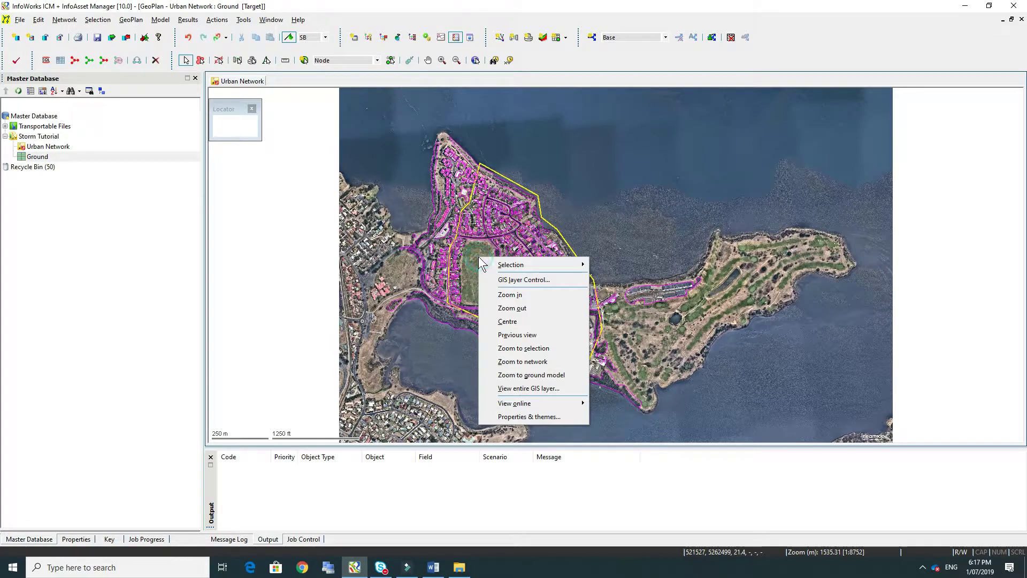
pyautogui.click(540, 415)
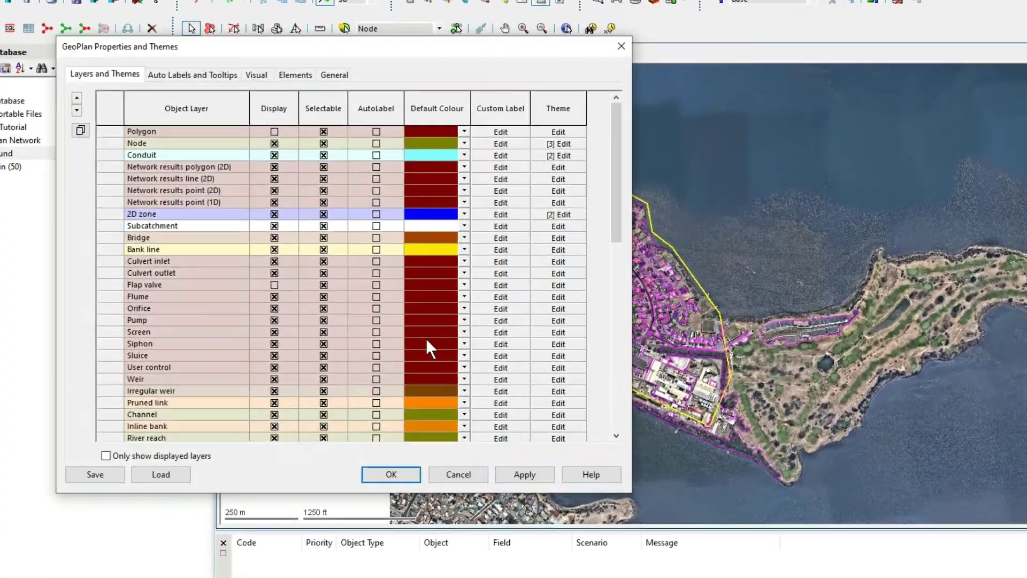
pyautogui.scroll(-15, 389, 308)
pyautogui.click(299, 472)
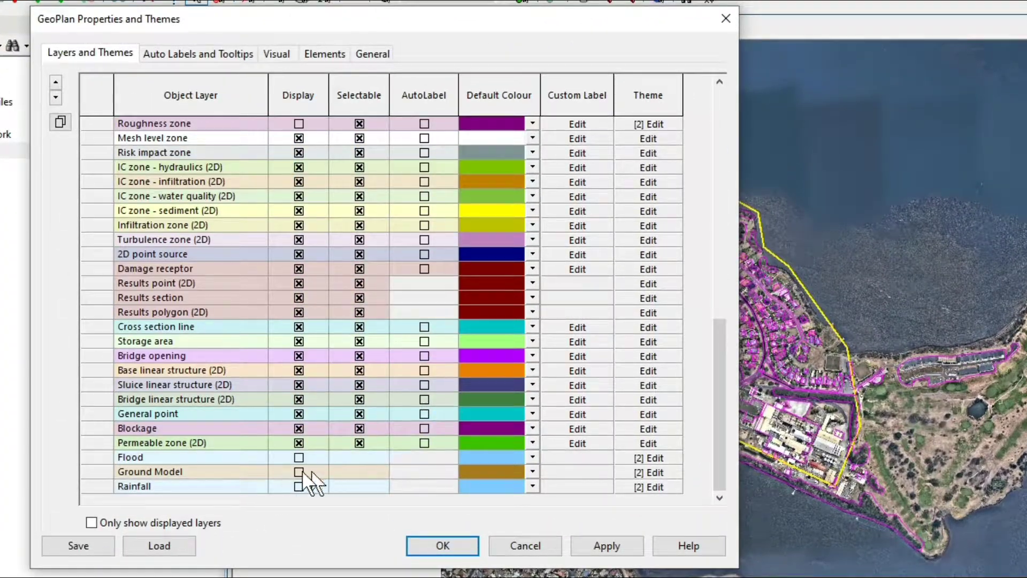
pyautogui.click(600, 545)
pyautogui.click(444, 542)
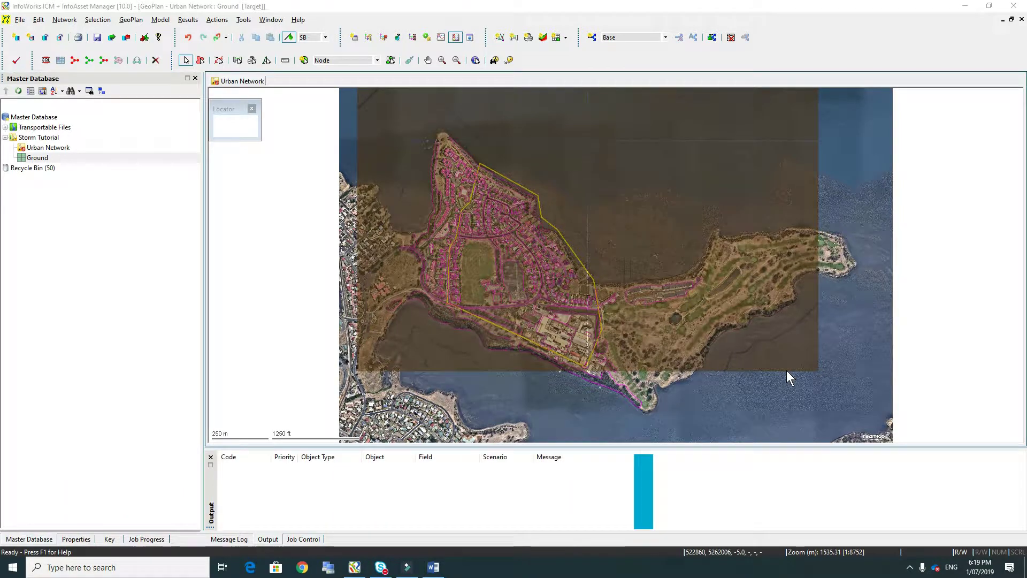
pyautogui.rightClick(680, 286)
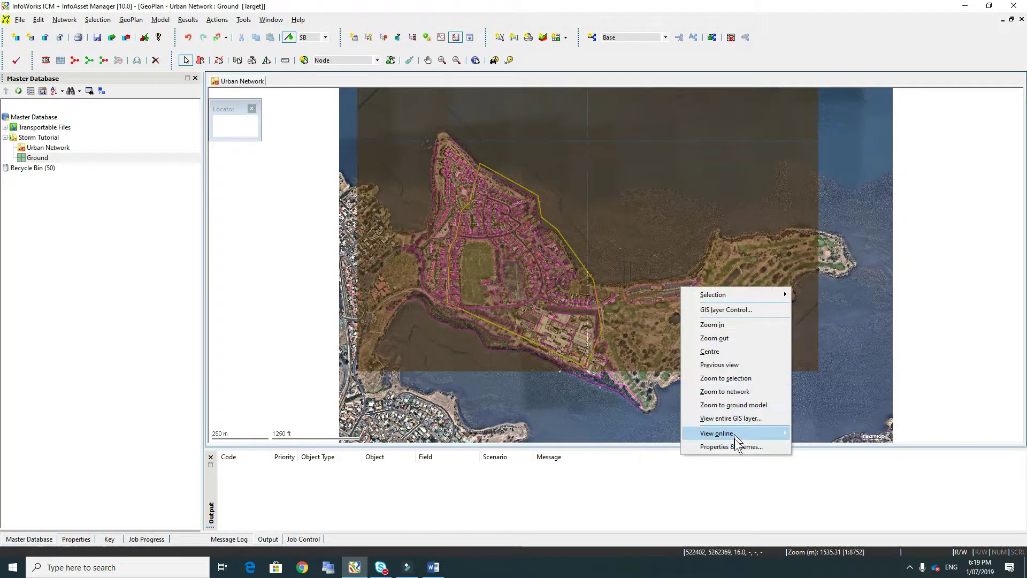
pyautogui.click(735, 446)
pyautogui.scroll(-15, 734, 454)
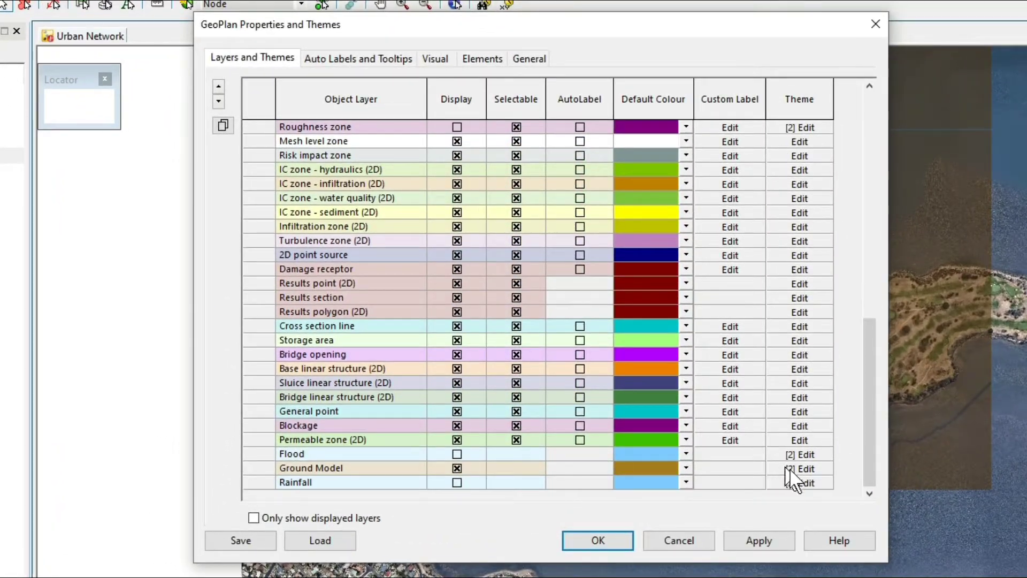
pyautogui.click(803, 468)
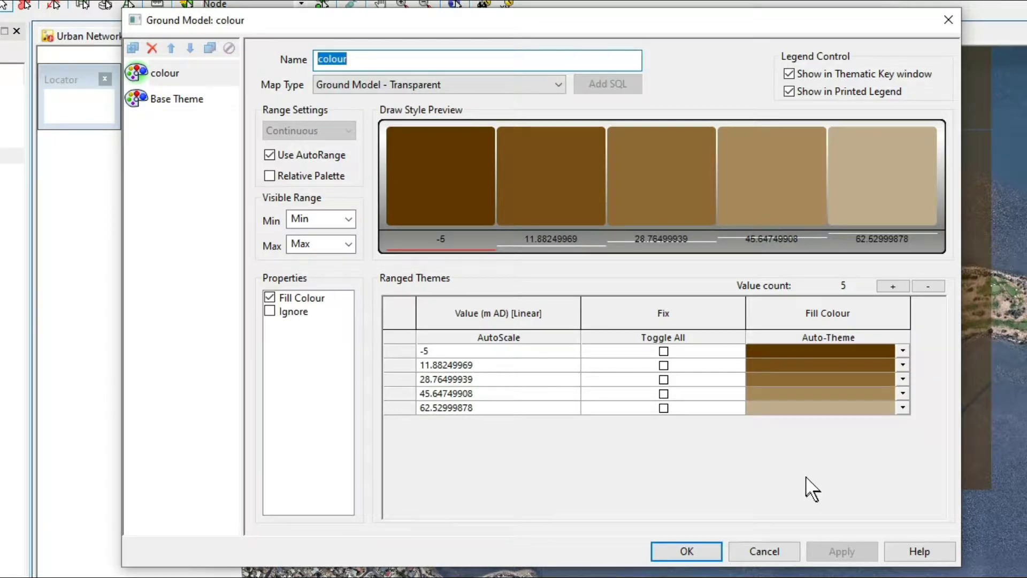
pyautogui.click(513, 98)
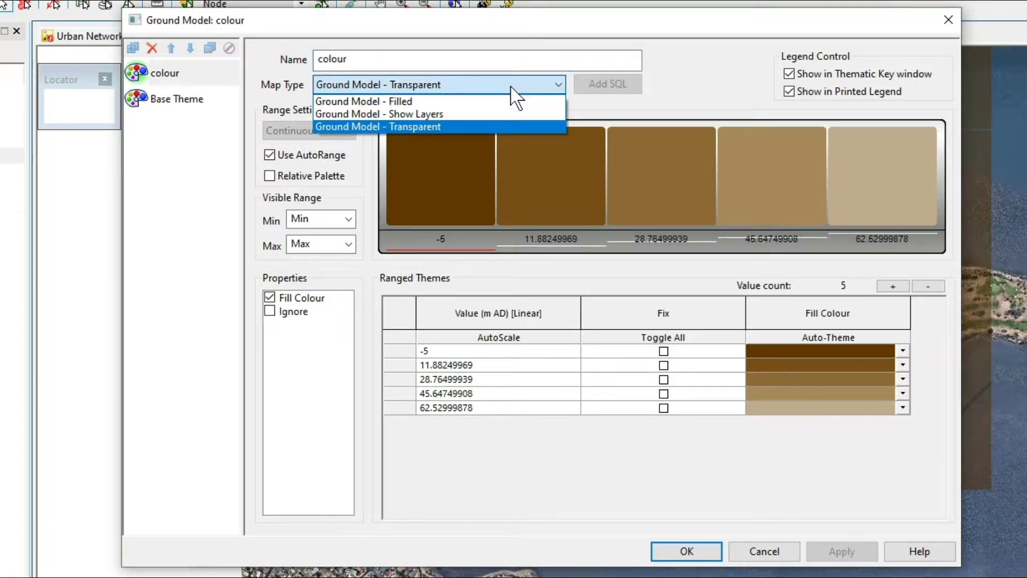
pyautogui.click(707, 89)
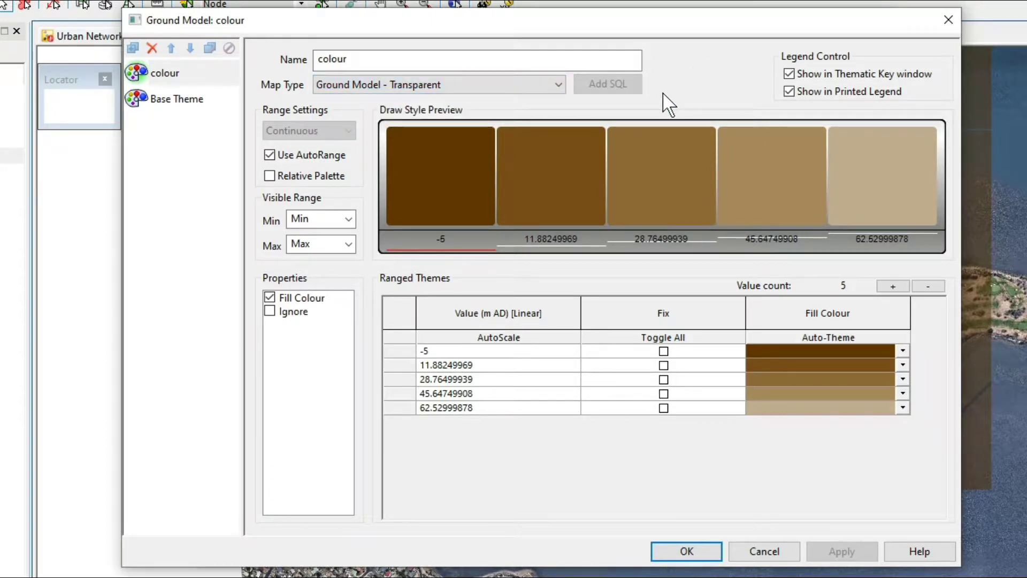
pyautogui.click(677, 337)
pyautogui.click(517, 363)
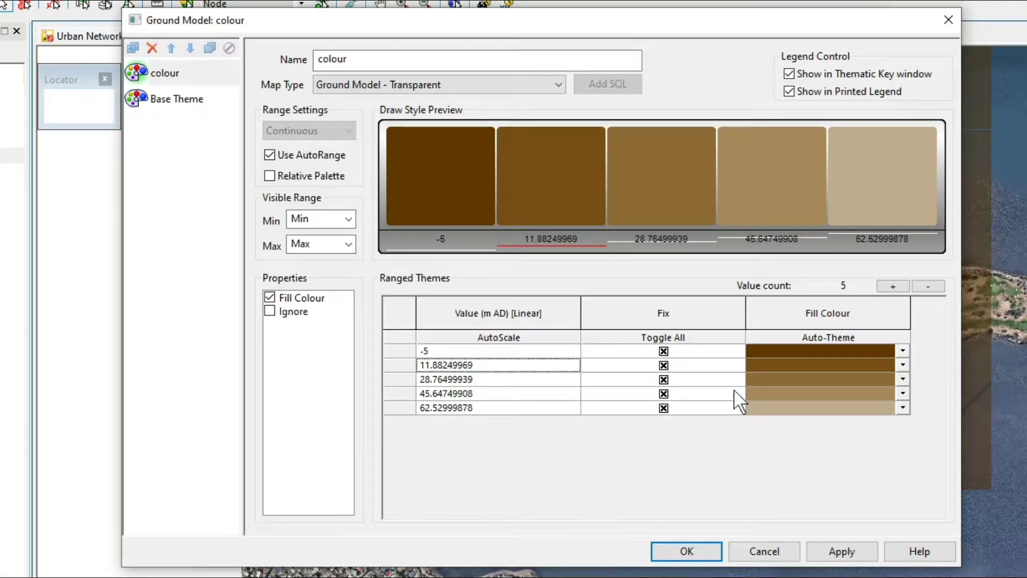
pyautogui.click(844, 336)
pyautogui.click(843, 336)
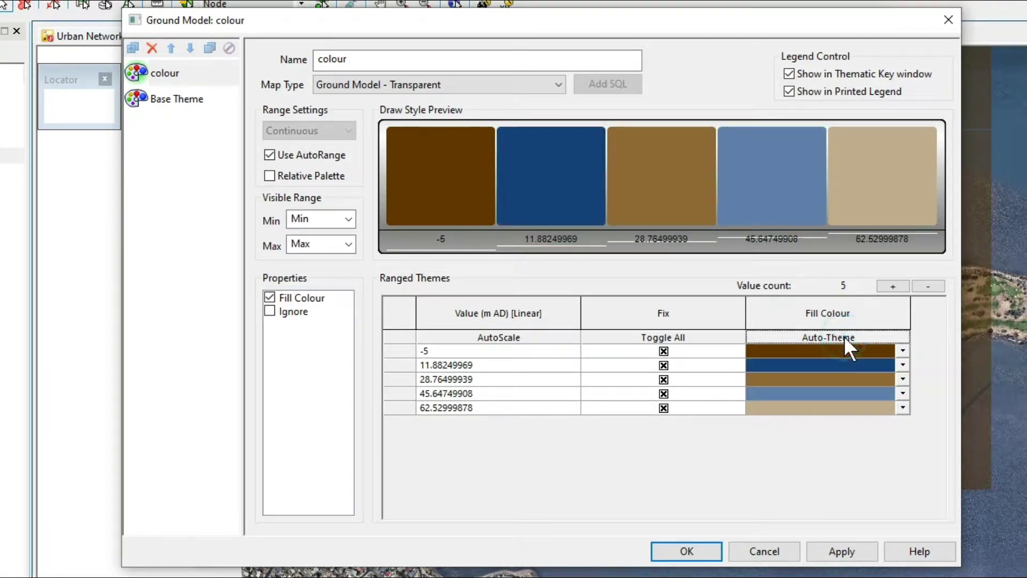
pyautogui.click(844, 336)
pyautogui.click(843, 336)
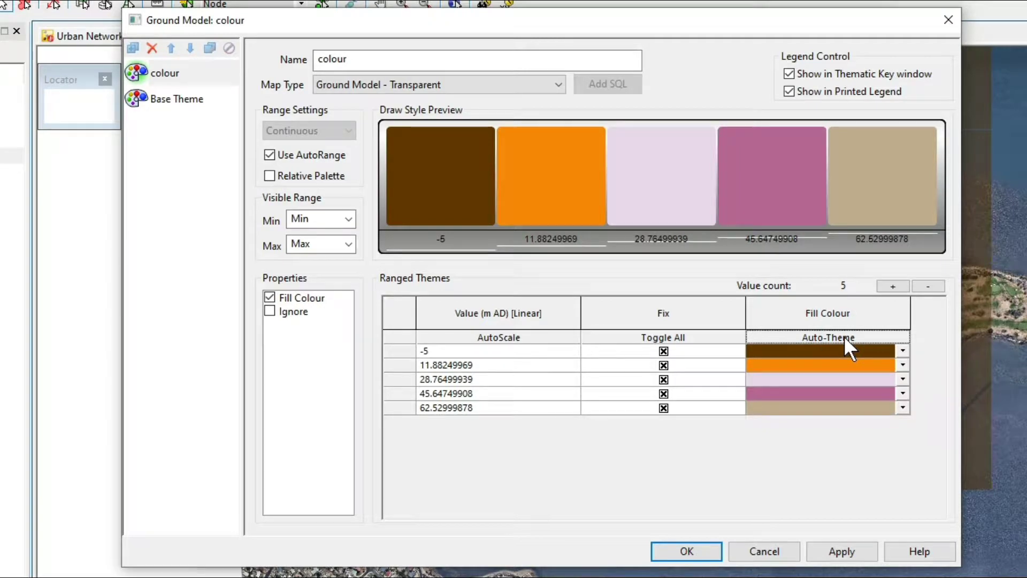
pyautogui.click(770, 551)
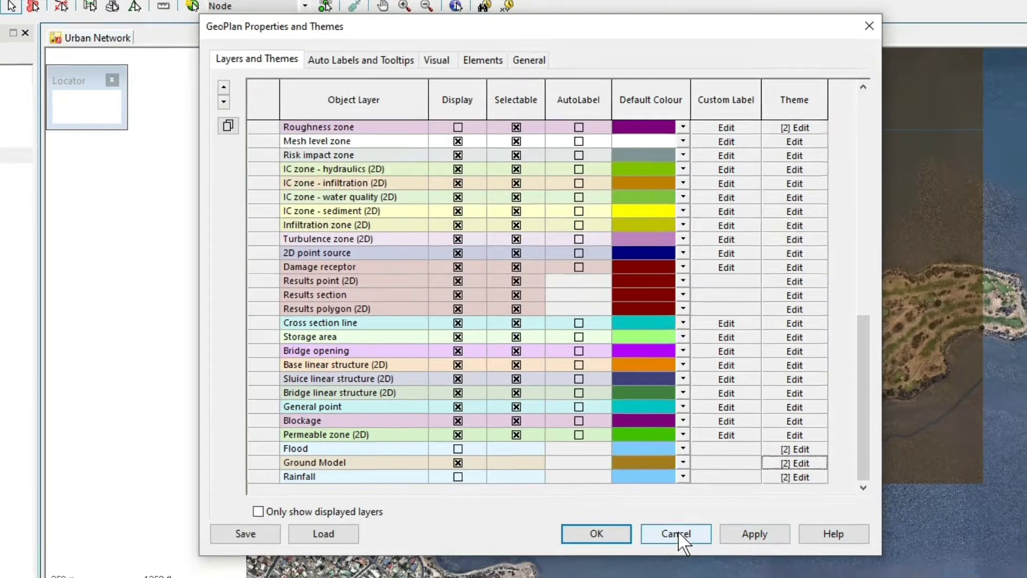
pyautogui.click(677, 533)
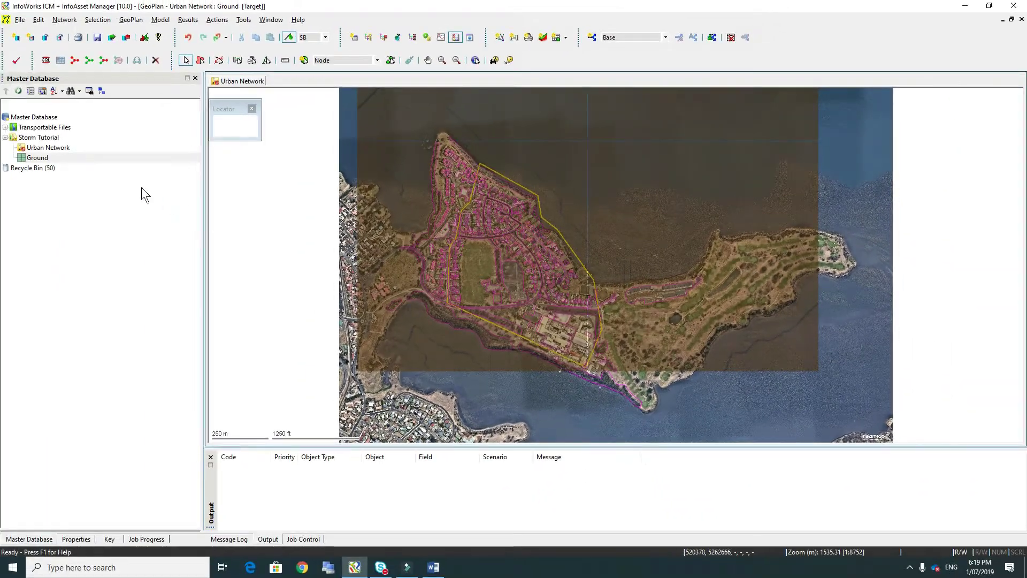
# Apply Theme: Ground Elevations from Transportable Files to the GeoPlan and check its key.
pyautogui.click(5, 127)
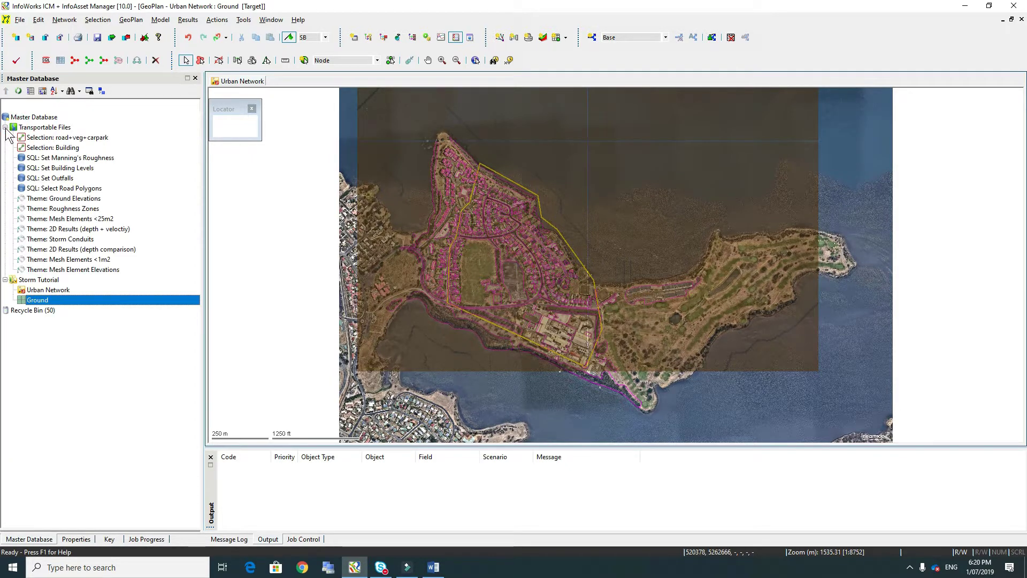
pyautogui.click(50, 199)
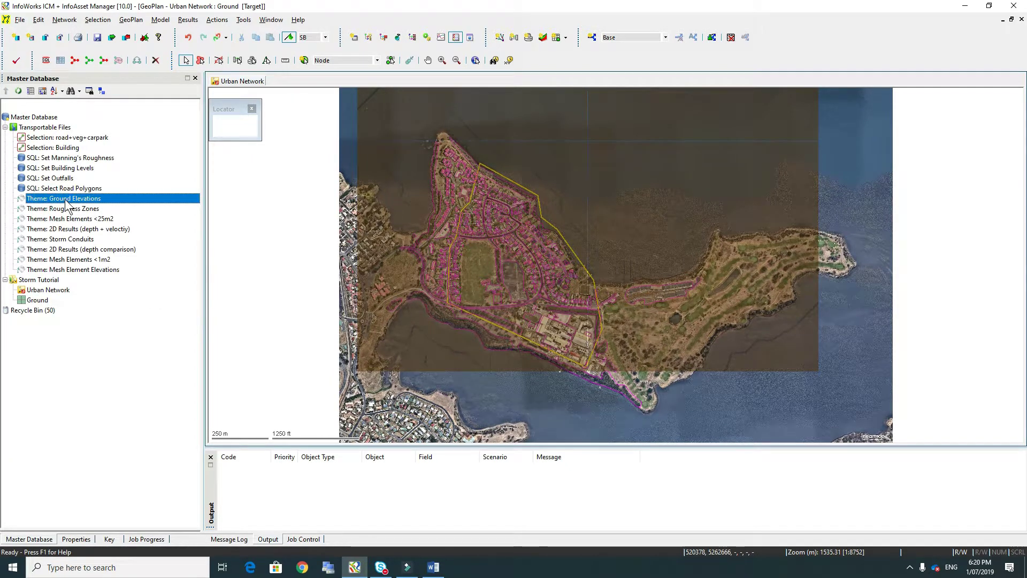
pyautogui.moveTo(65, 203); pyautogui.dragTo(476, 259)
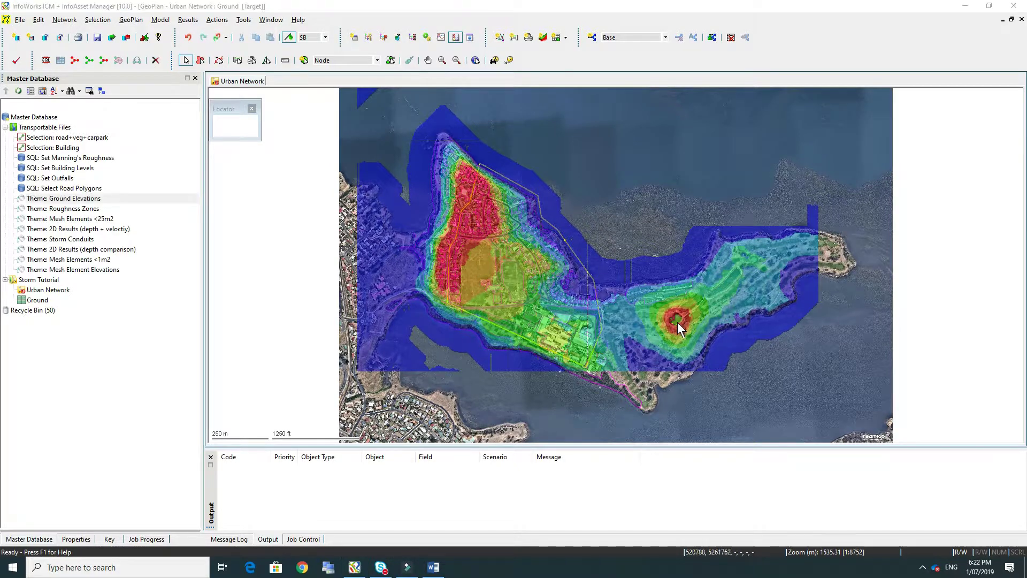
pyautogui.click(367, 42)
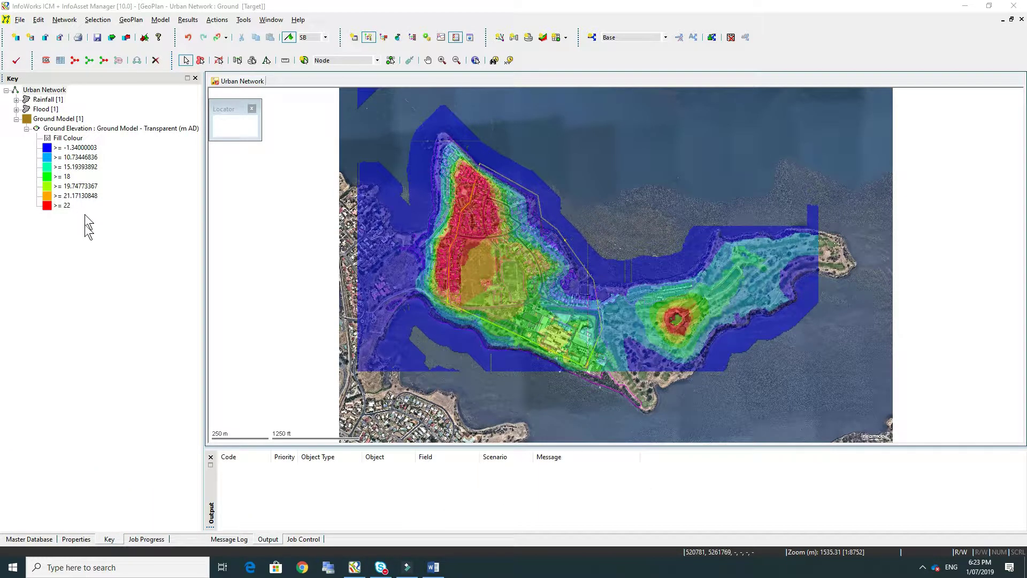
pyautogui.click(40, 539)
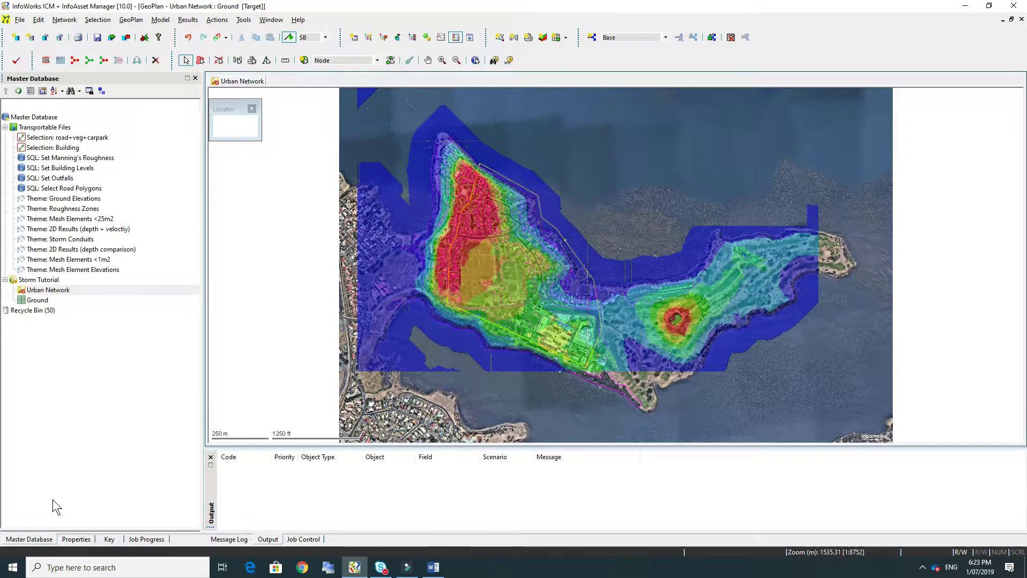
# Commit Urban Network with the comment 'Set Projection, added background layers & imported ground model'.
pyautogui.rightClick(38, 291)
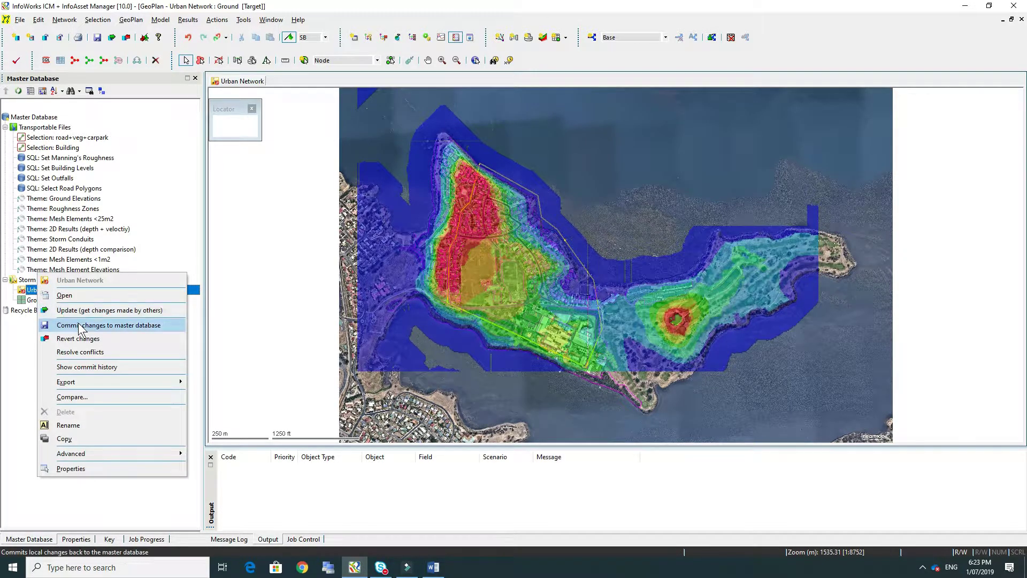
pyautogui.click(79, 326)
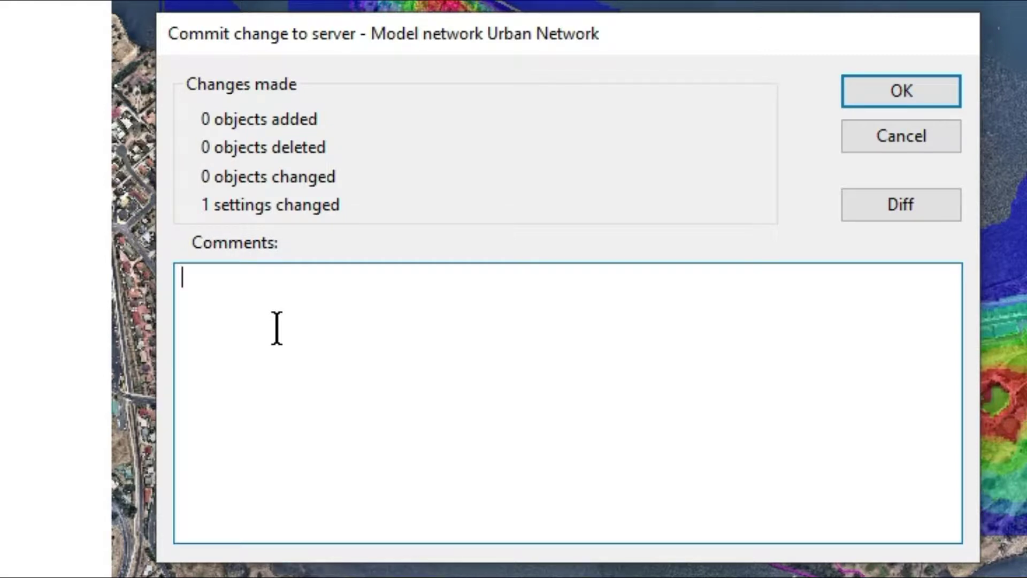
pyautogui.write('Set Projection, added background layers & imported ground model')
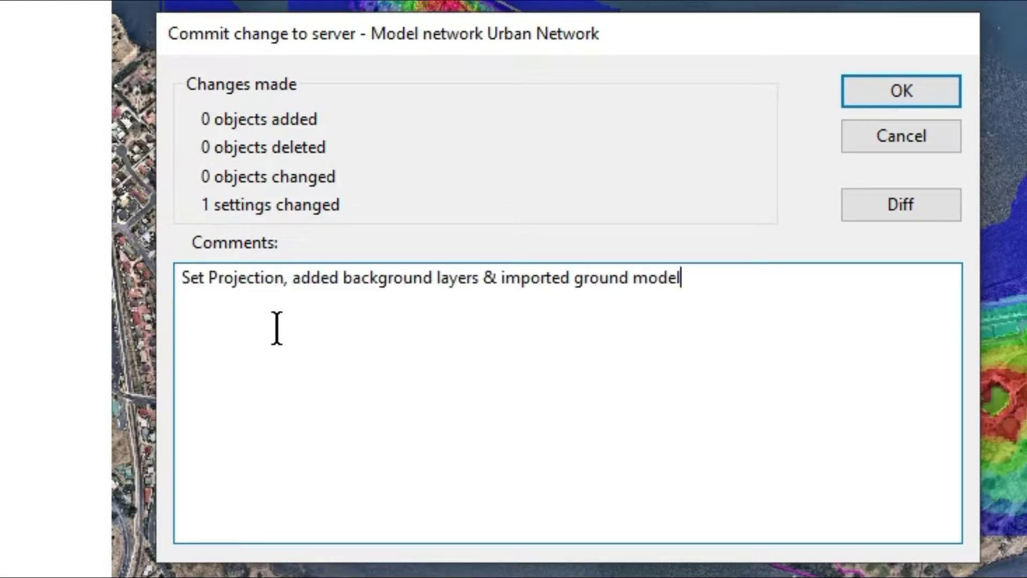